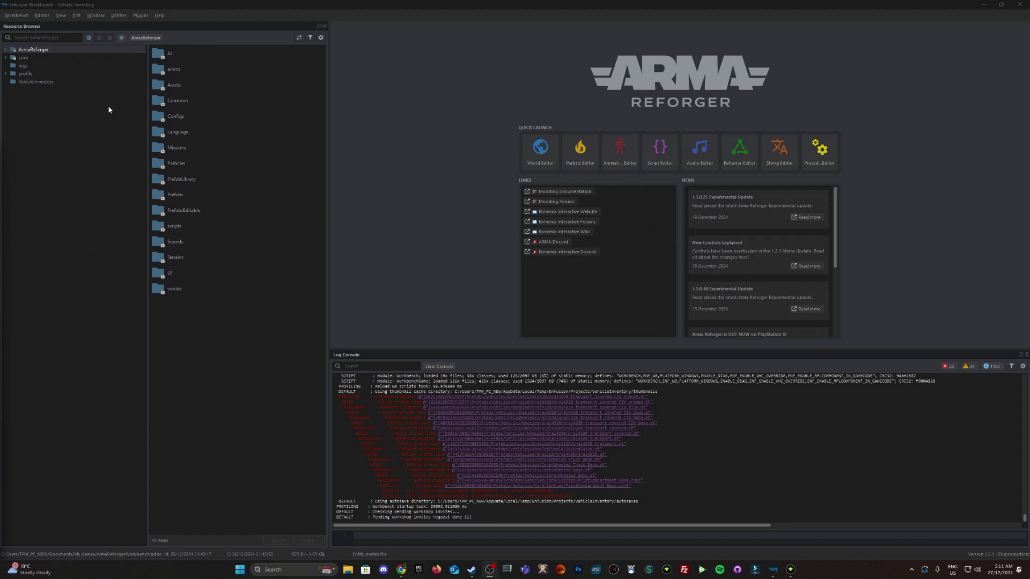
# Browse ArmaReforger > Prefabs > Vehicles > Wheeled > Ural4320 to list its 37 prefab and config files
pyautogui.click(6, 50)
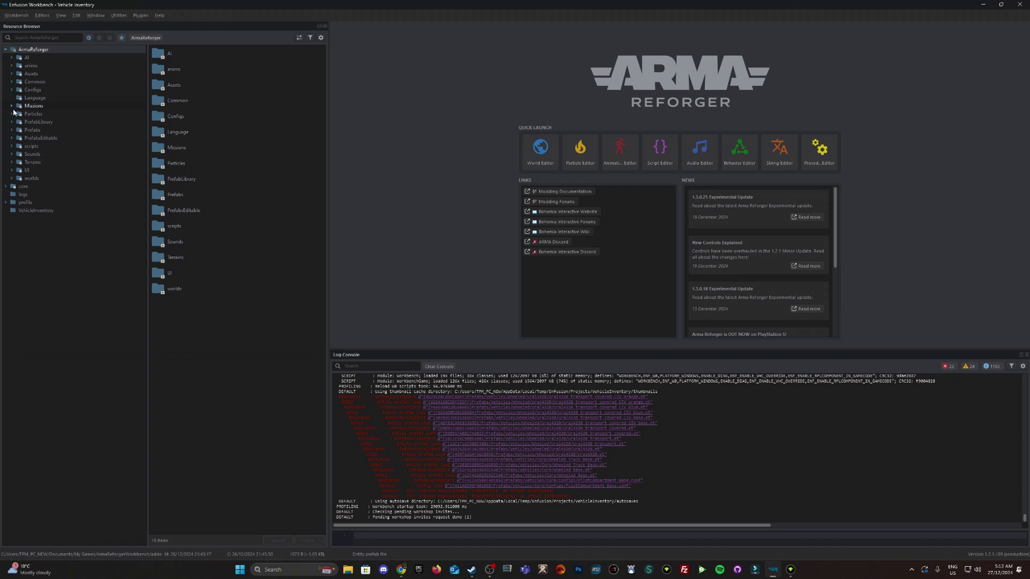
pyautogui.click(12, 130)
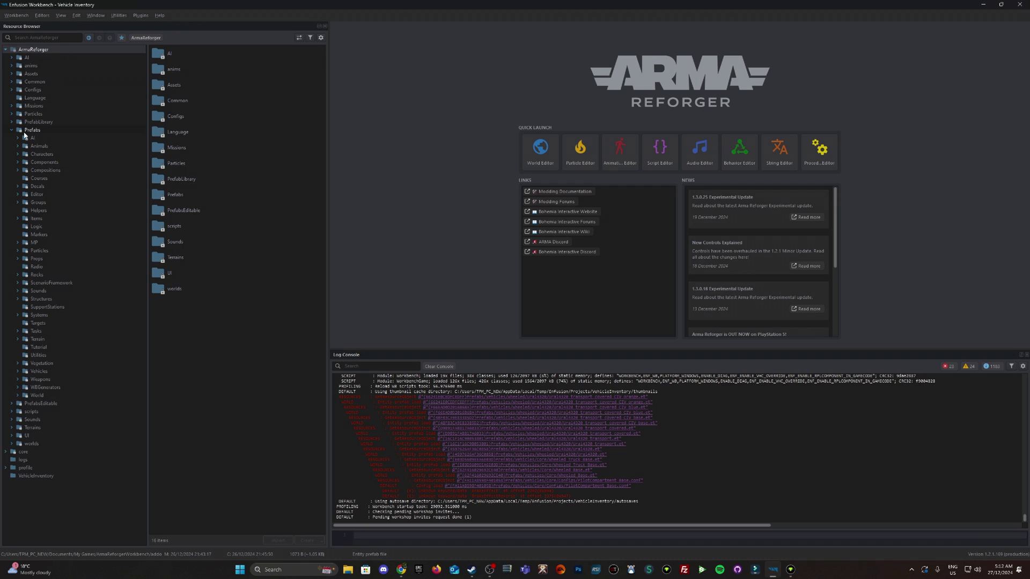
pyautogui.click(17, 372)
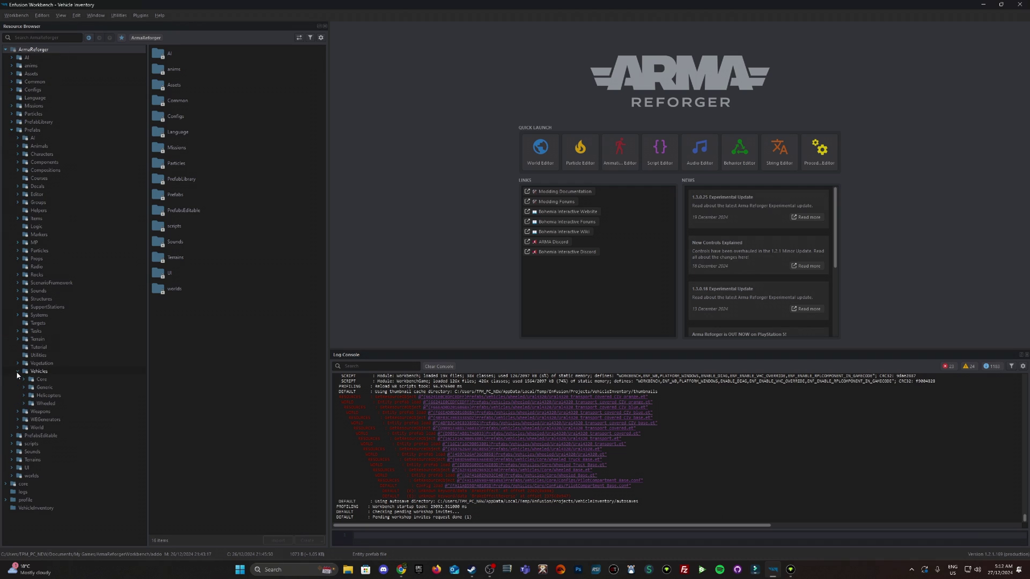
pyautogui.click(24, 404)
pyautogui.scroll(-1, 24, 406)
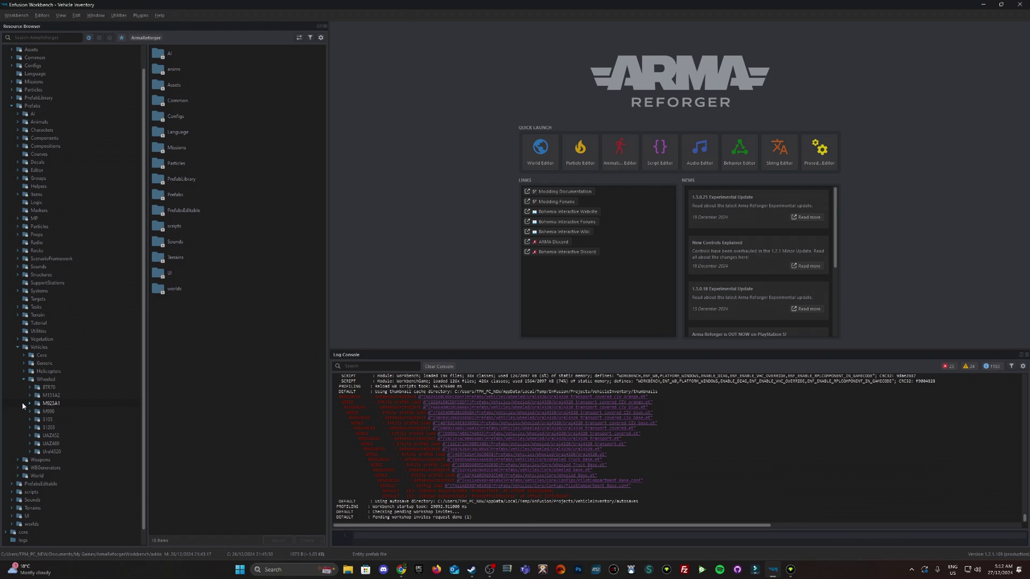
pyautogui.click(30, 452)
pyautogui.click(30, 452)
pyautogui.click(51, 452)
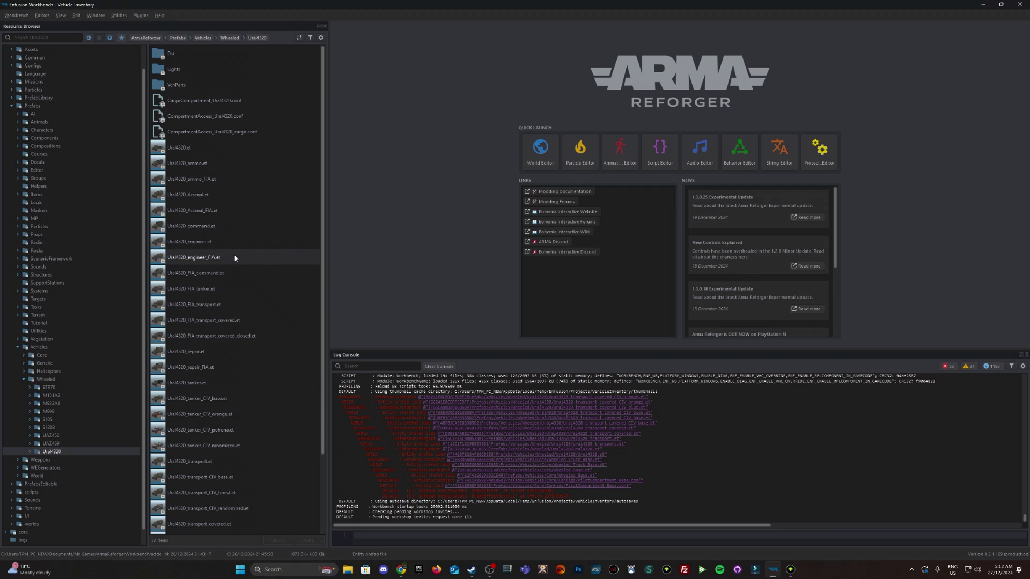
pyautogui.scroll(-2, 239, 259)
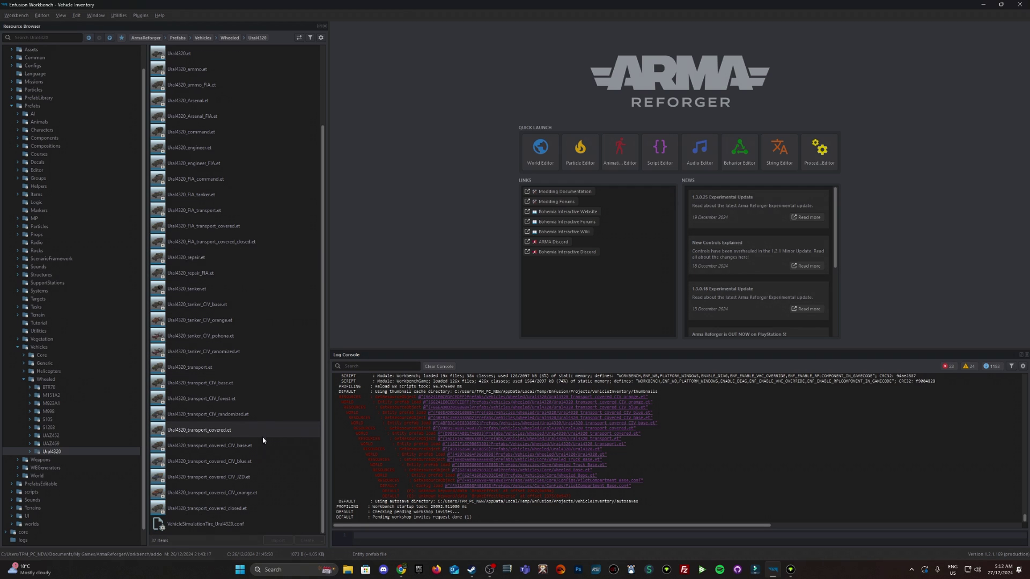
# Duplicate Ural4320_transport_covered_CIV_blue.et into the VehicleInventory project and select the copy
pyautogui.doubleClick(207, 461)
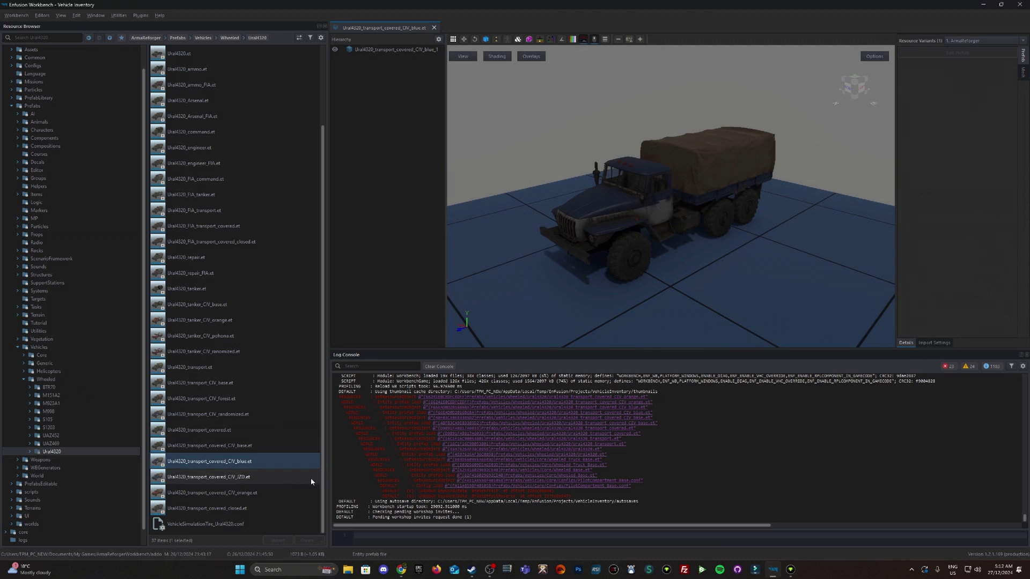
pyautogui.rightClick(205, 464)
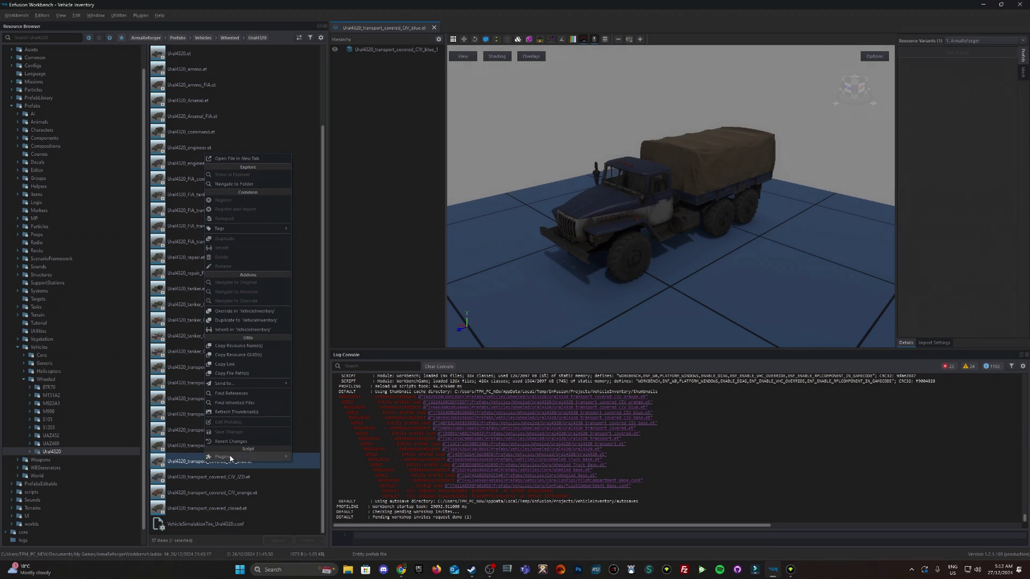
pyautogui.click(247, 312)
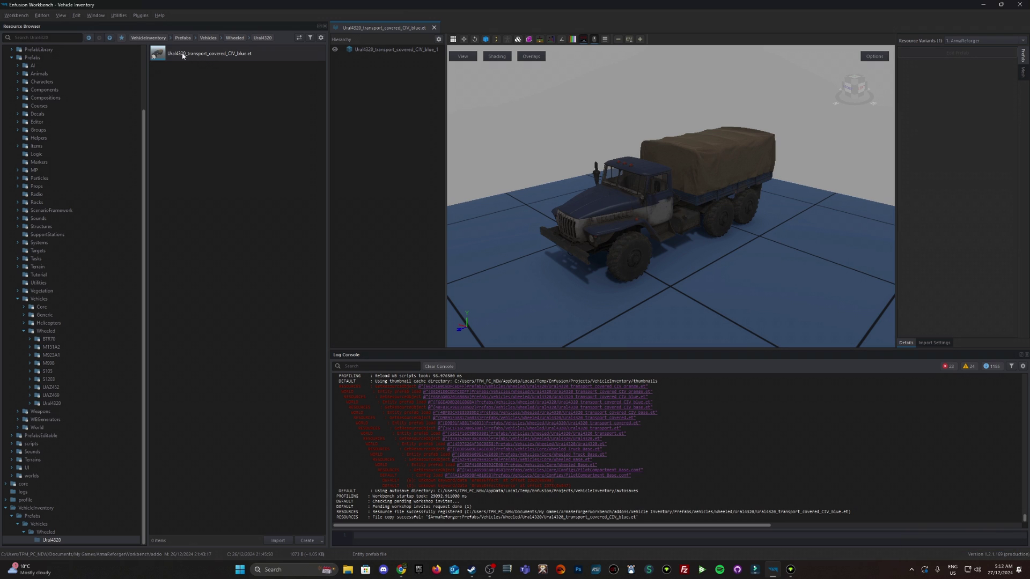
pyautogui.click(183, 56)
pyautogui.rightClick(203, 57)
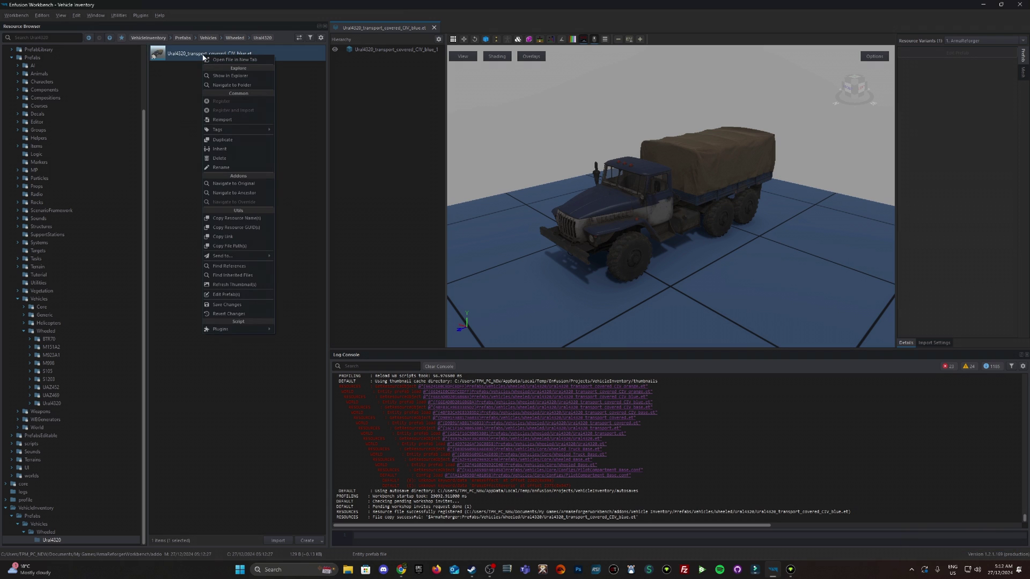
# Open the copied Ural prefab in the World Editor and filter its components by 'inv'
pyautogui.click(228, 295)
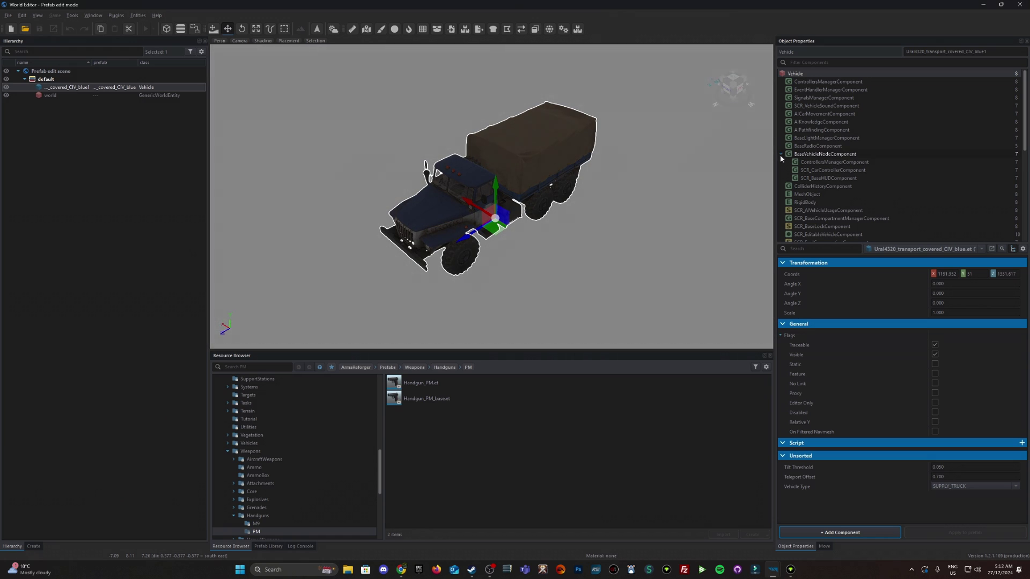
pyautogui.click(781, 154)
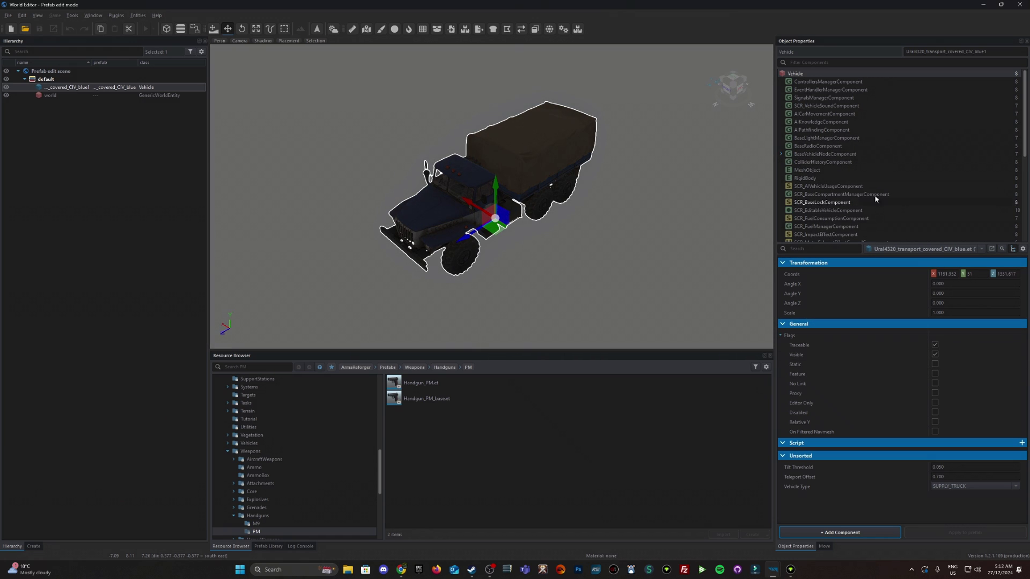
pyautogui.click(814, 63)
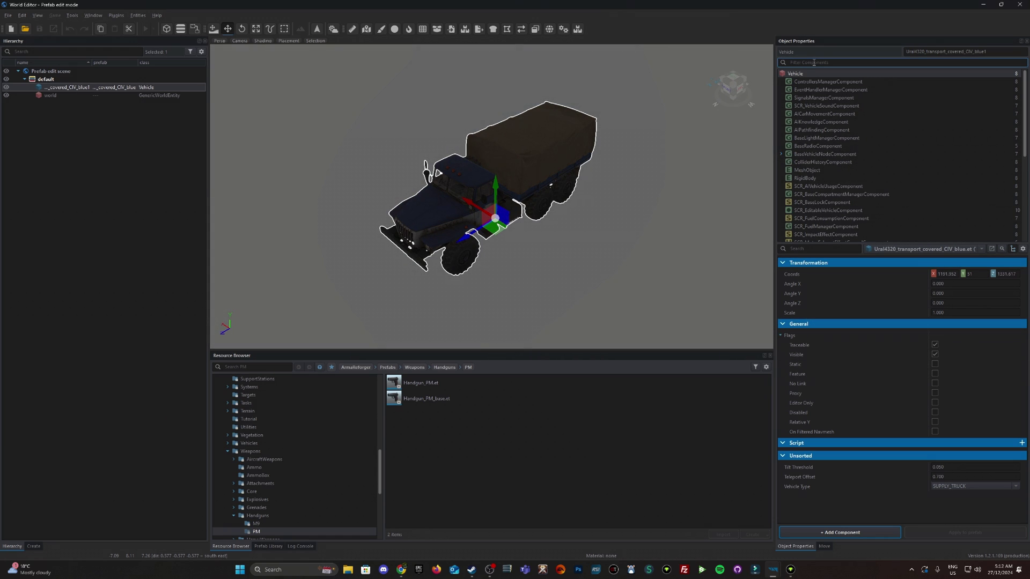
pyautogui.write('inv')
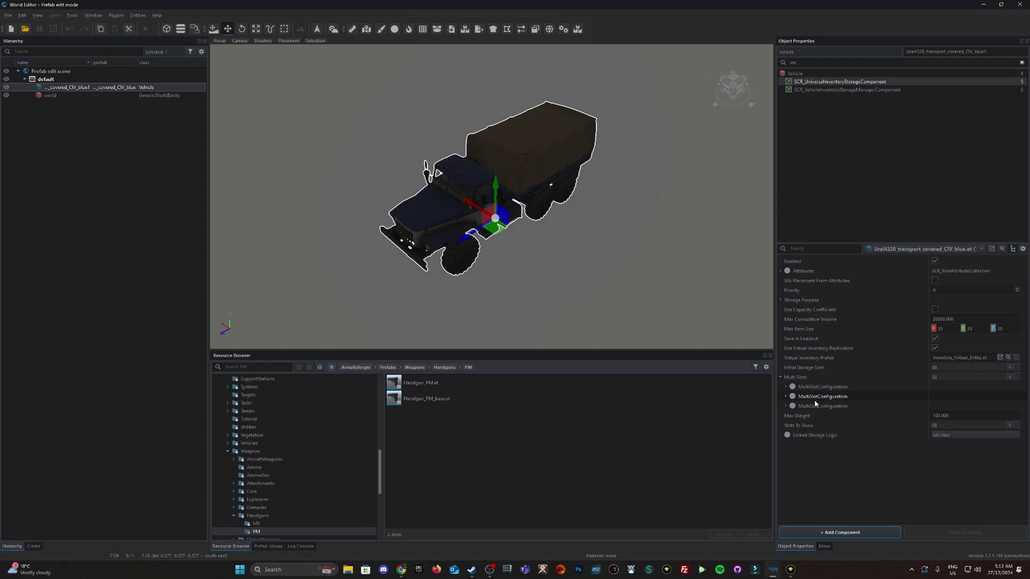
# Inspect the first and second multi-slot configurations, including the second's Num Slots value
pyautogui.click(786, 387)
pyautogui.scroll(-2, 792, 394)
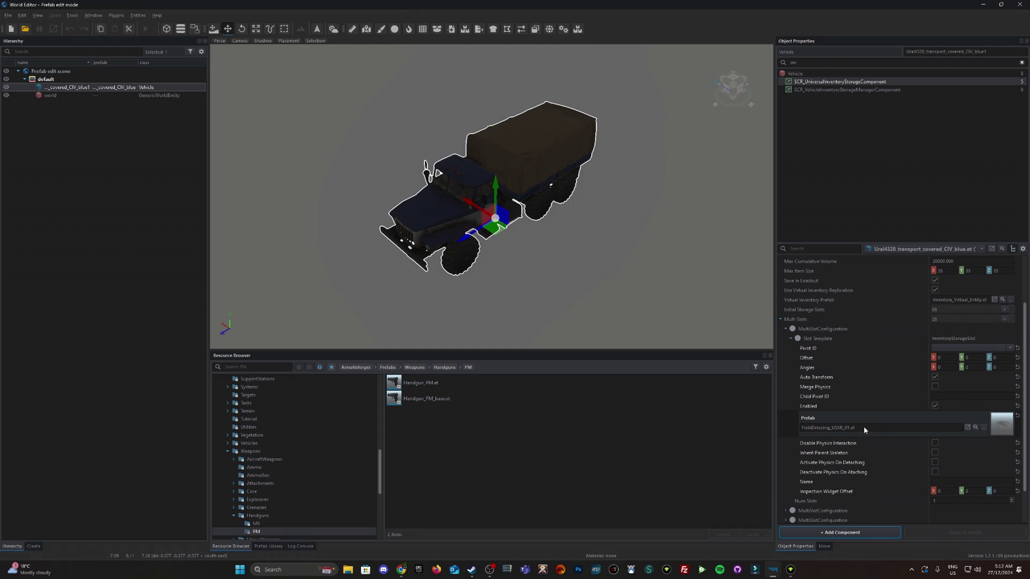
pyautogui.scroll(-2, 864, 426)
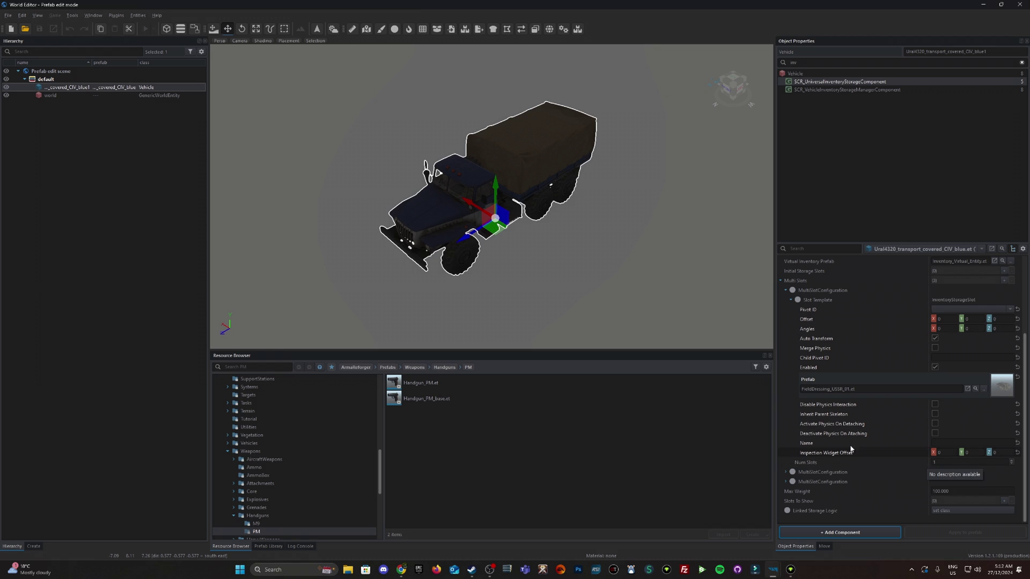
pyautogui.click(785, 291)
pyautogui.click(822, 397)
pyautogui.scroll(-3, 826, 384)
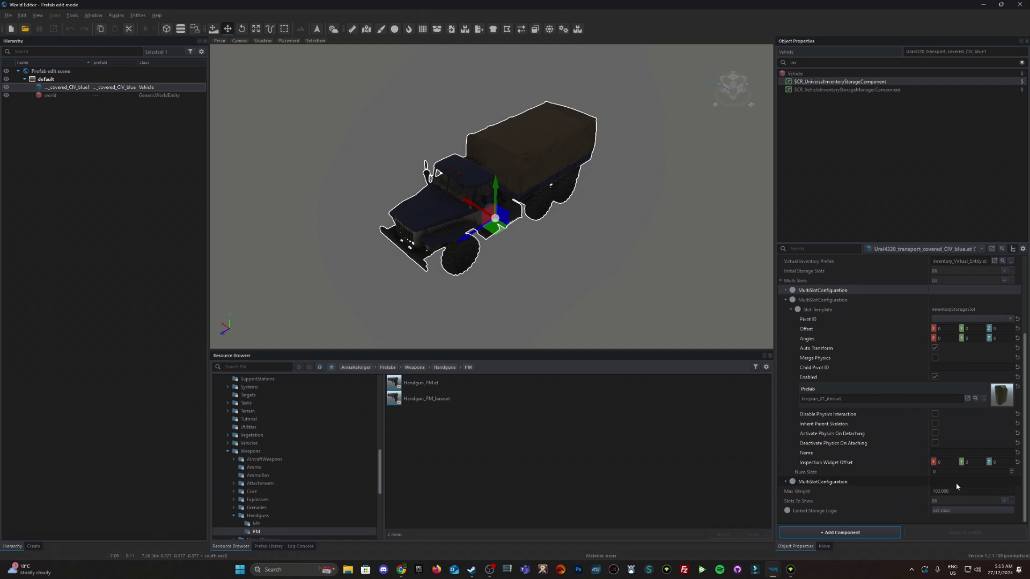
pyautogui.click(935, 472)
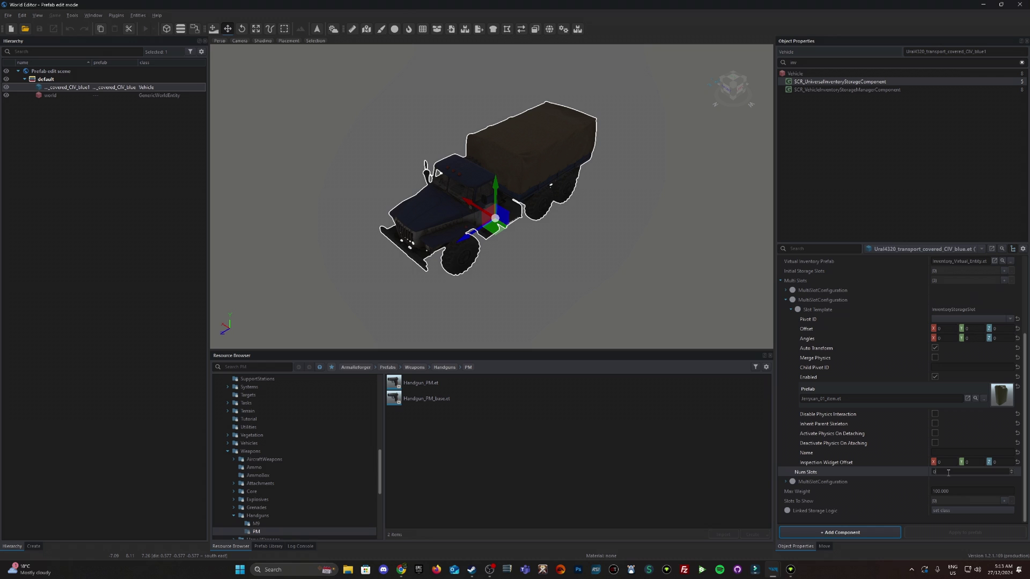
# Inspect the third configuration, then re-expand the first showing FieldDressing_USSR_01.et with one slot
pyautogui.click(786, 300)
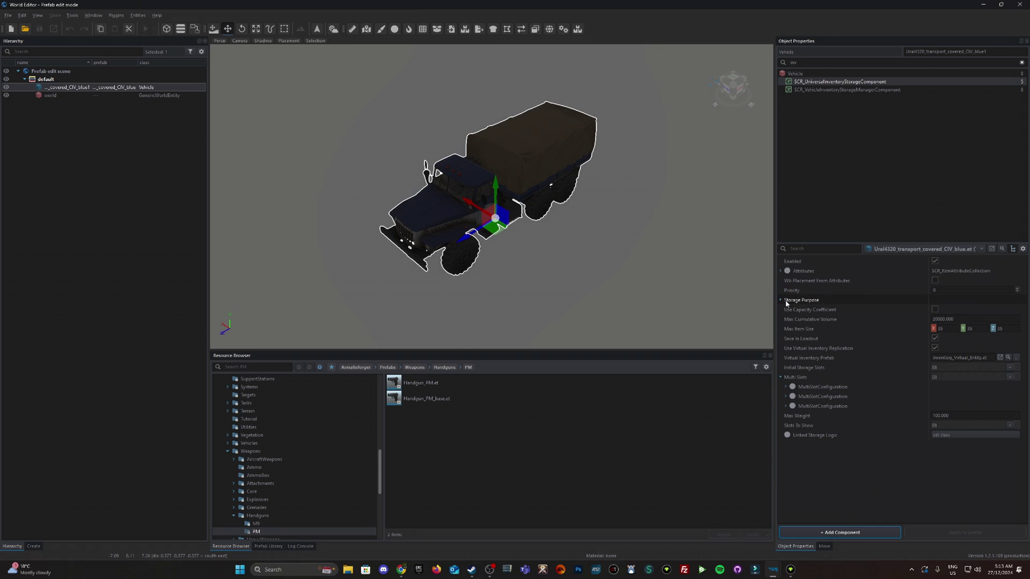
pyautogui.click(786, 406)
pyautogui.scroll(-3, 912, 424)
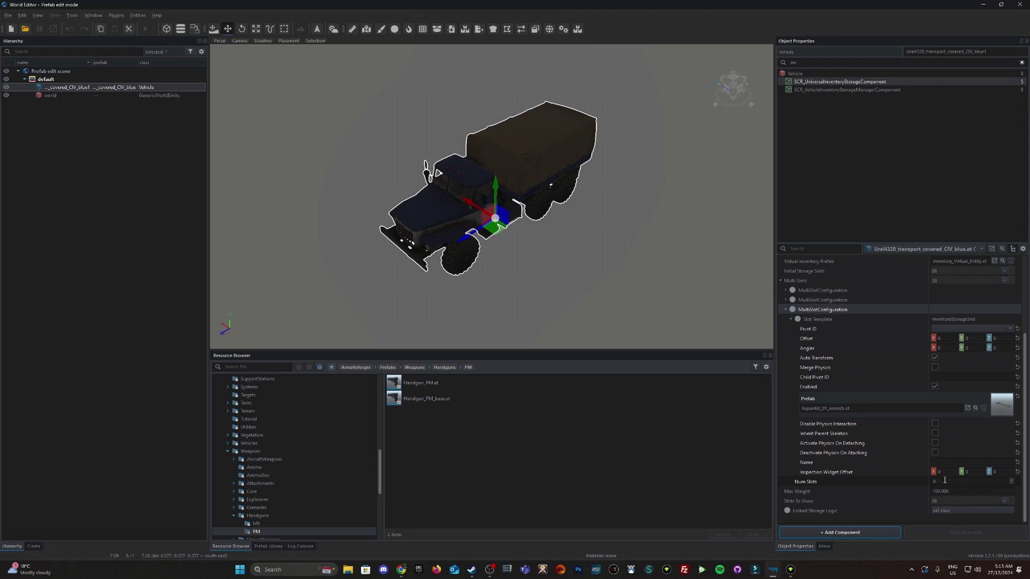
pyautogui.click(787, 310)
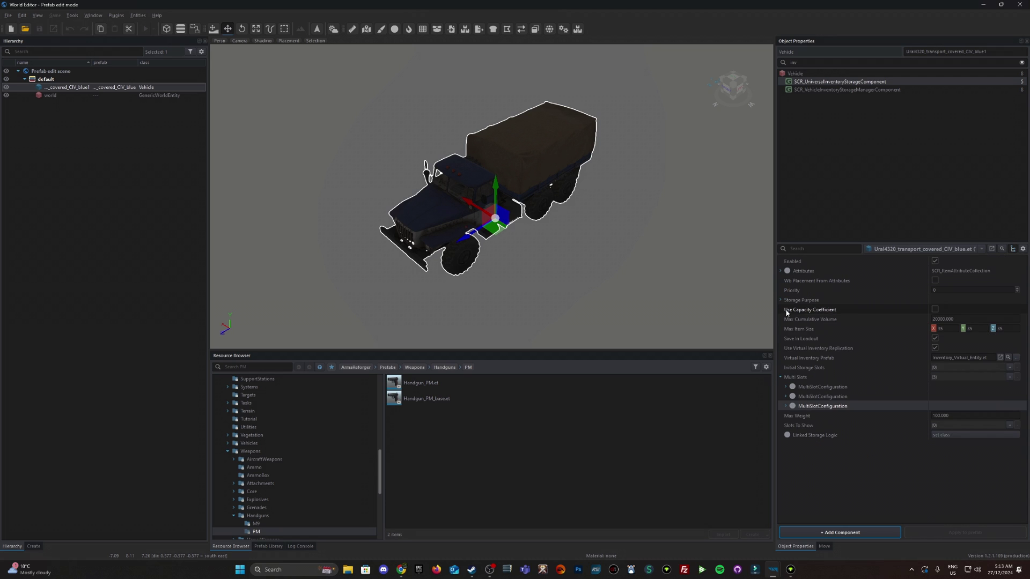
pyautogui.click(785, 387)
pyautogui.scroll(-3, 850, 390)
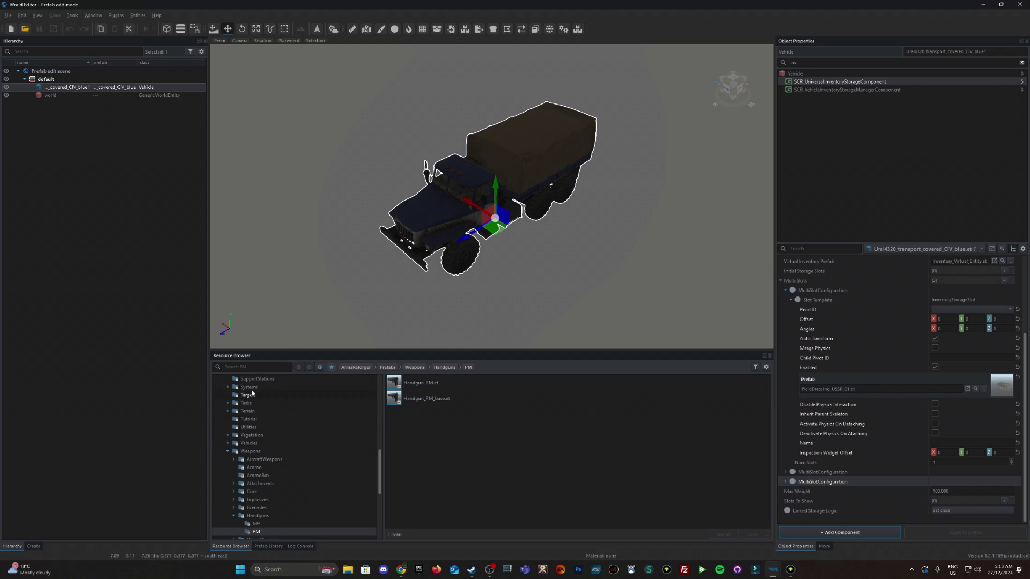
# Search the Resource Browser for 'ak74'
pyautogui.click(239, 367)
pyautogui.write('wi476')
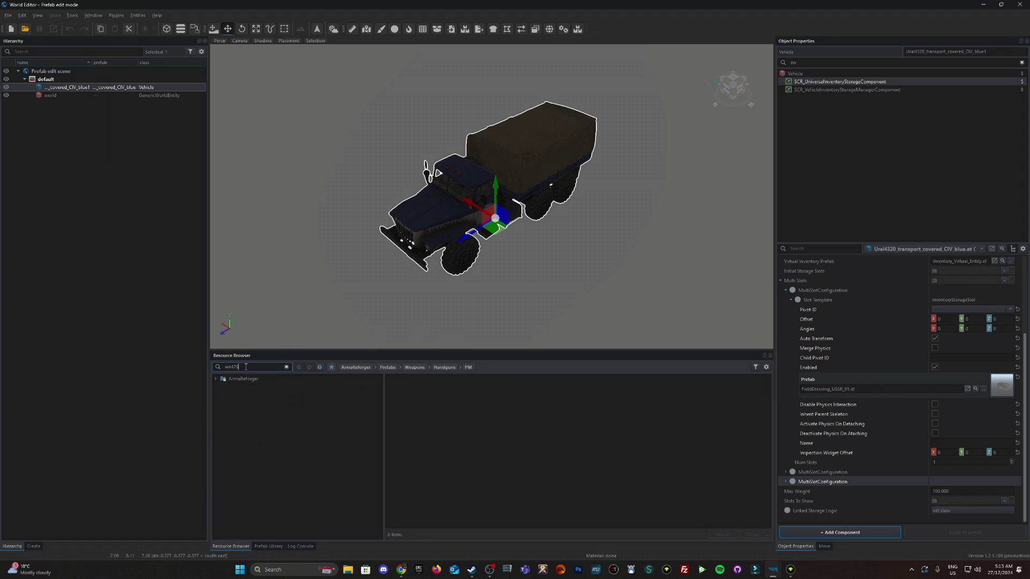
pyautogui.press('BackSpace')
pyautogui.press('BackSpace')
pyautogui.write('ak47')
pyautogui.doubleClick(240, 367)
pyautogui.click(241, 367)
pyautogui.write('74')
# Filter results to Prefabs and assign Rifle_AK74.et to the first slot's Prefab field
pyautogui.click(755, 367)
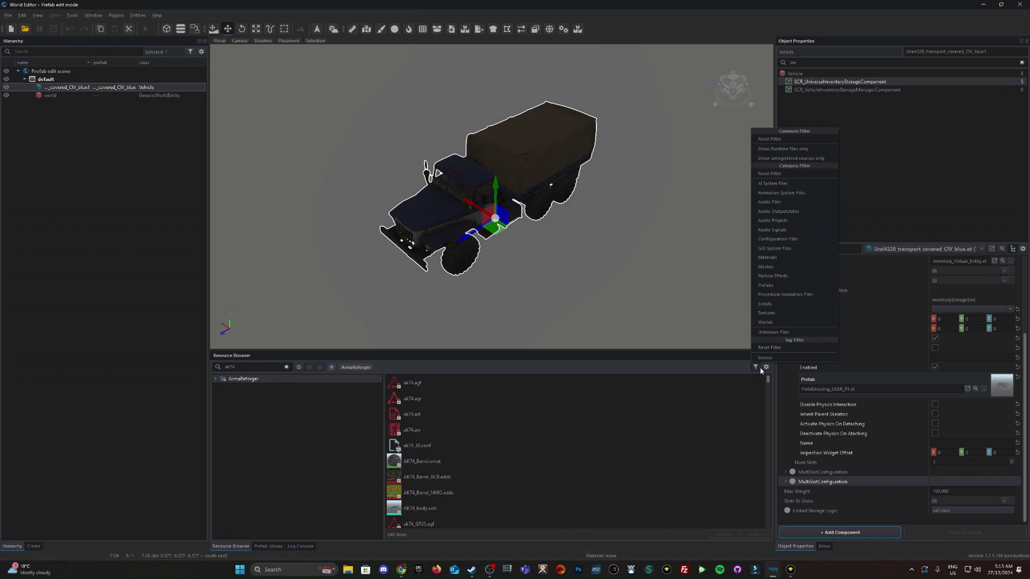
pyautogui.click(767, 286)
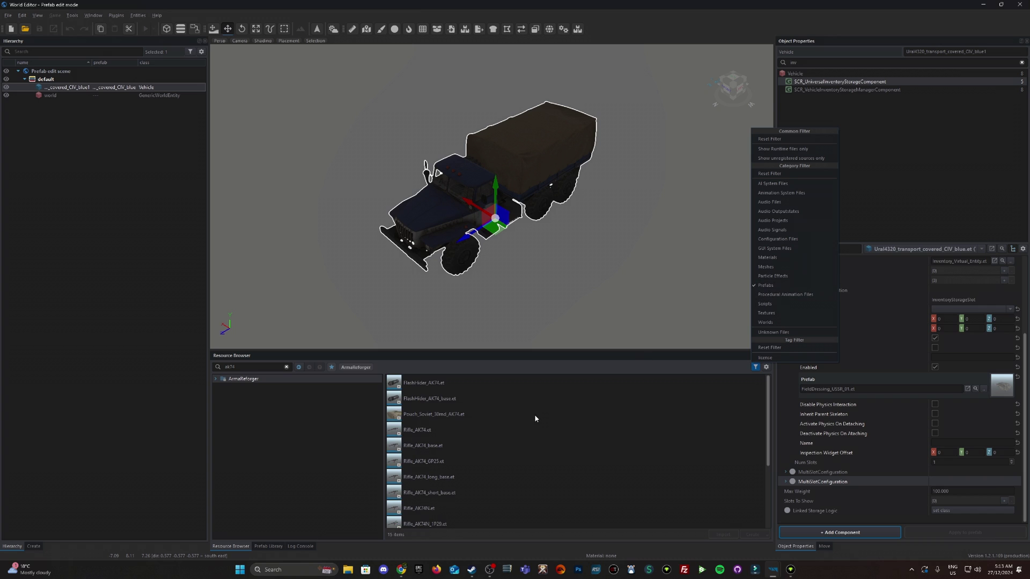
pyautogui.click(487, 443)
pyautogui.moveTo(423, 436); pyautogui.dragTo(889, 387)
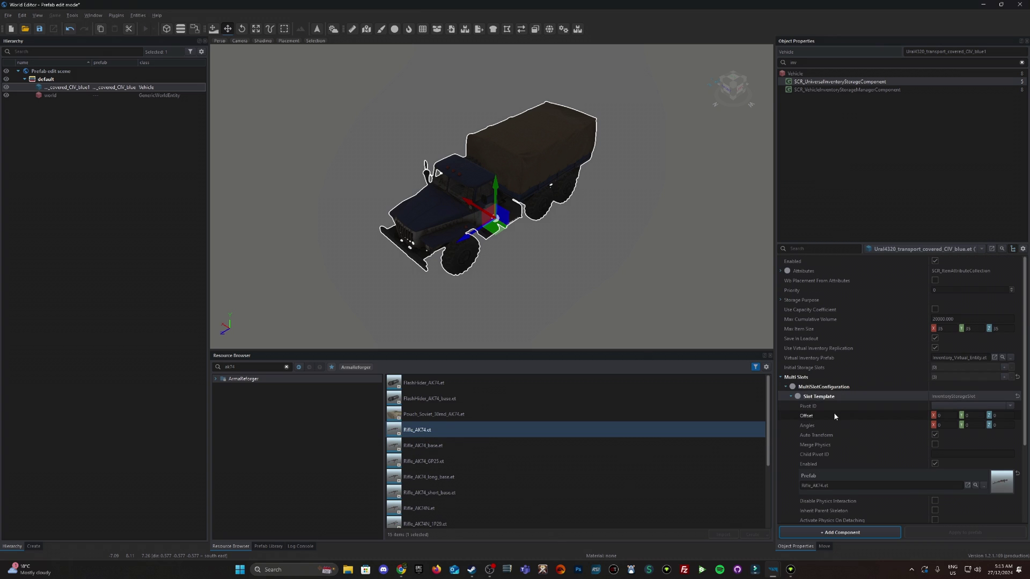
pyautogui.scroll(-3, 834, 415)
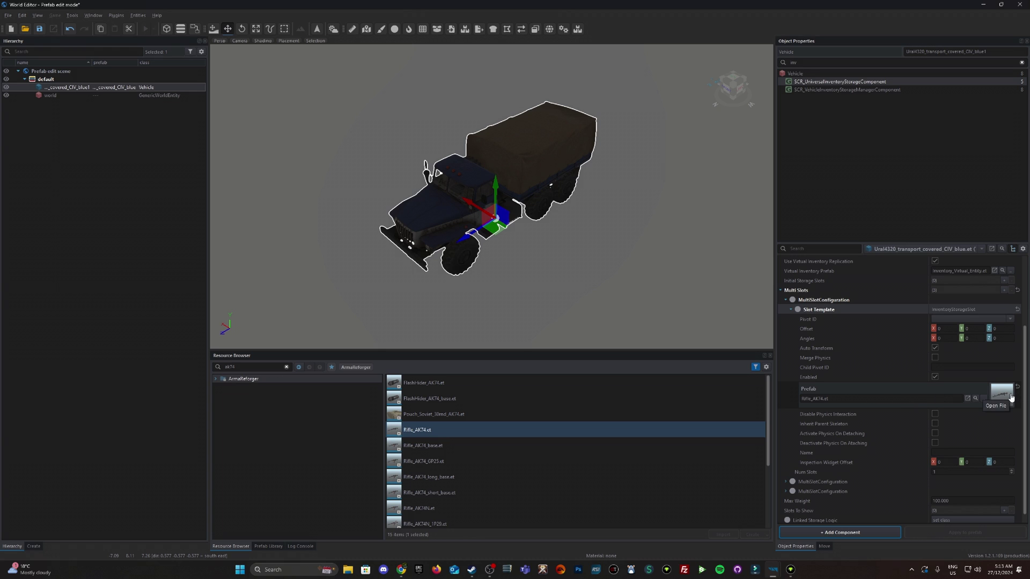
pyautogui.scroll(-1, 966, 429)
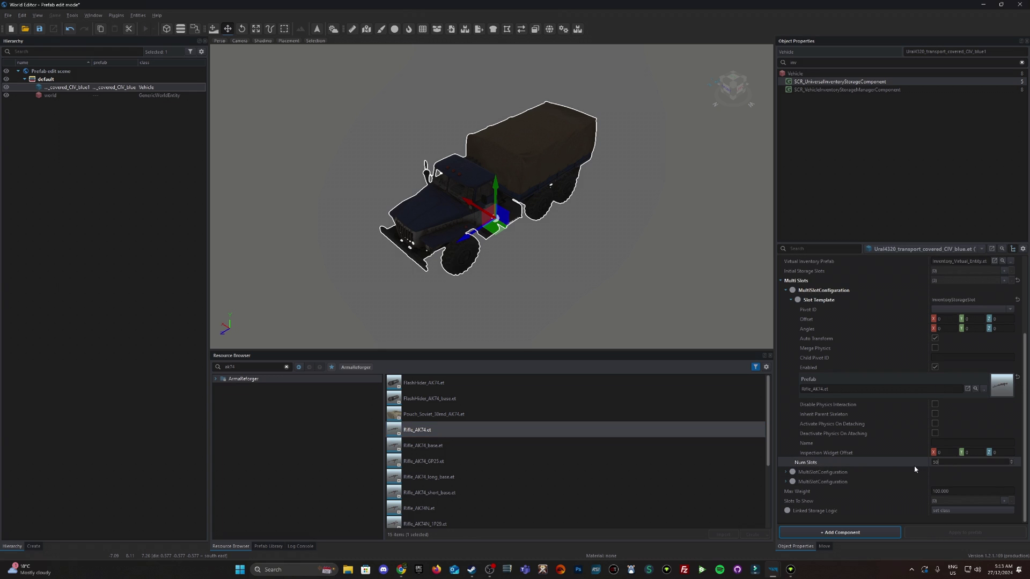
pyautogui.click(786, 292)
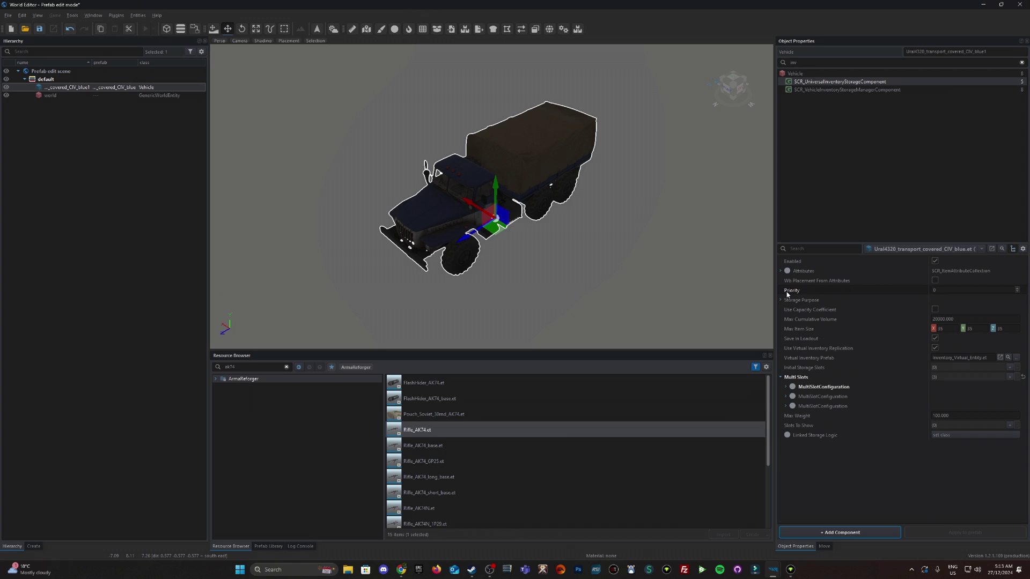
pyautogui.click(786, 397)
pyautogui.scroll(-3, 858, 388)
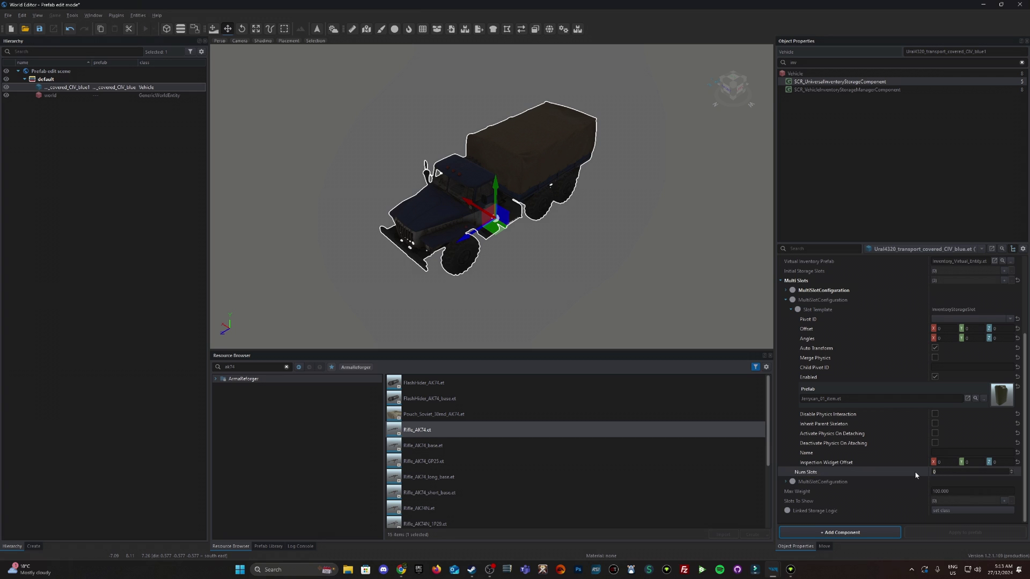
pyautogui.click(786, 300)
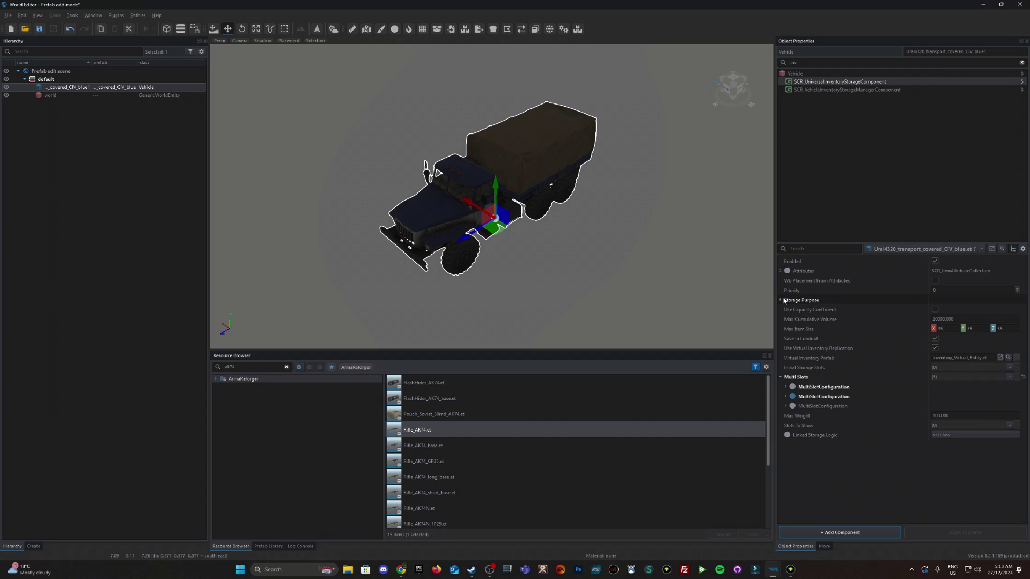
pyautogui.click(785, 406)
pyautogui.scroll(-2, 888, 449)
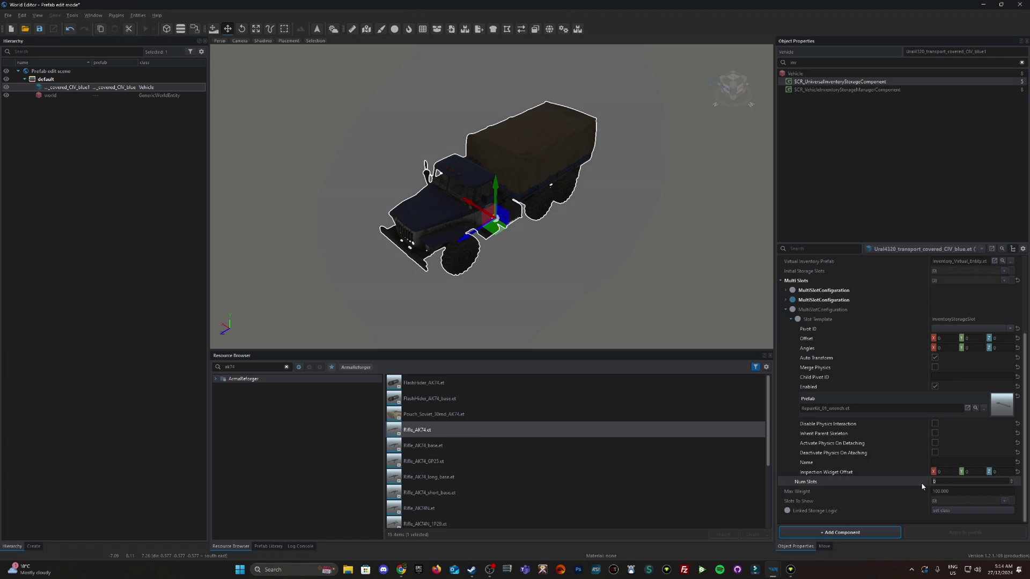
pyautogui.click(786, 310)
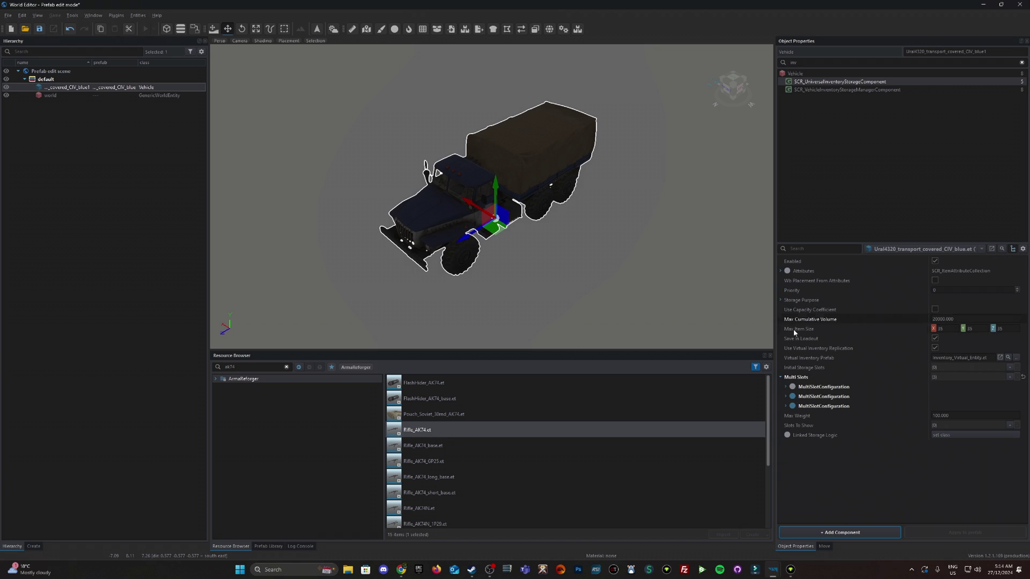
# Add a fourth multi-slot configuration whose slot template is an InventoryStorageSlot named 'Hangun'
pyautogui.click(1011, 378)
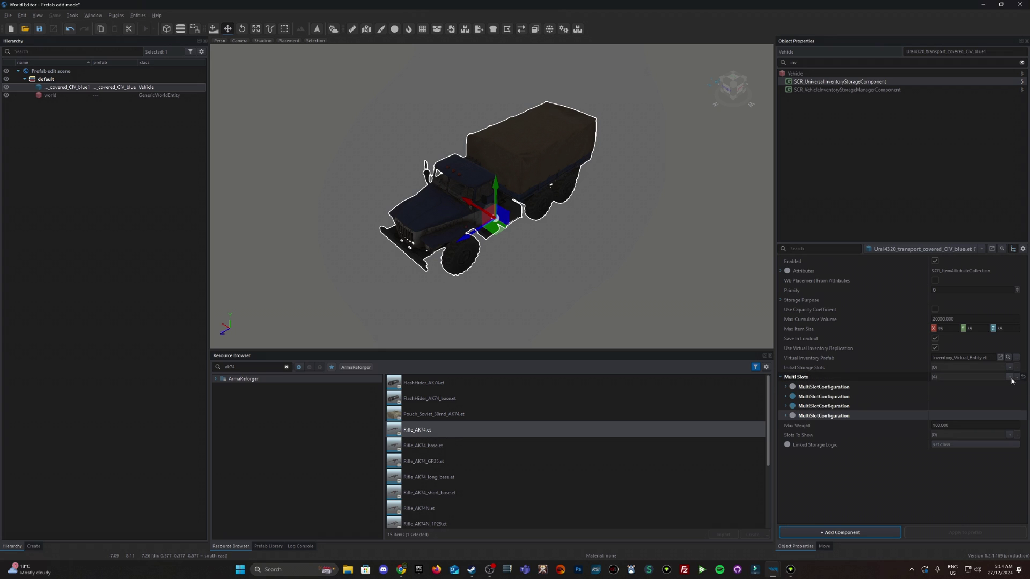
pyautogui.click(786, 417)
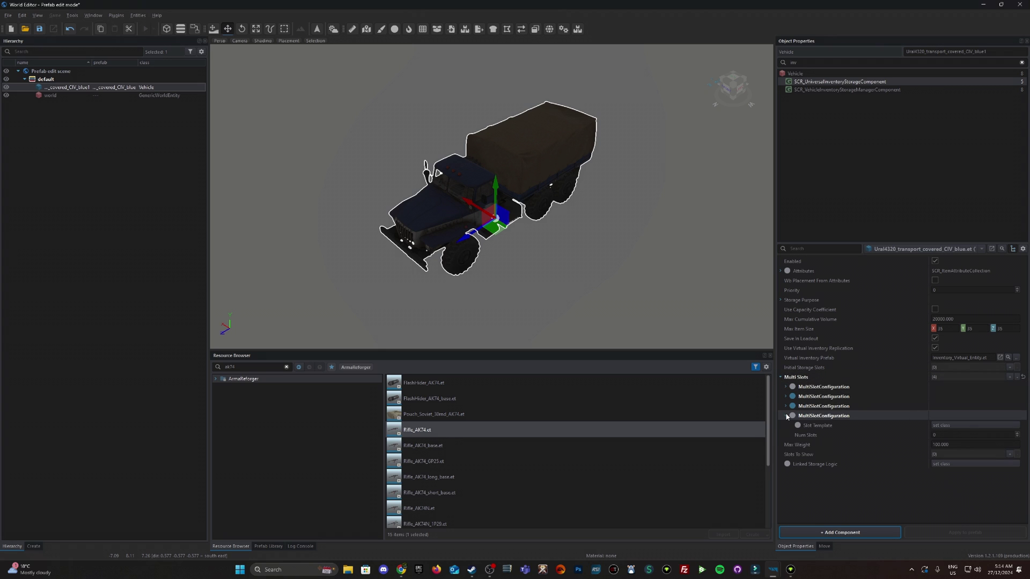
pyautogui.click(947, 425)
pyautogui.click(857, 451)
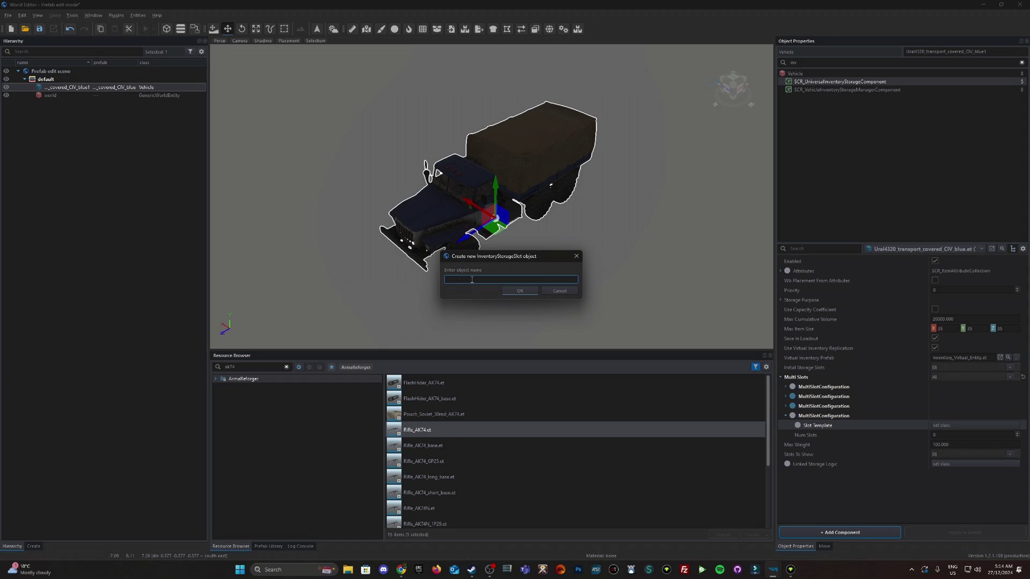
pyautogui.write('Hangun')
pyautogui.click(520, 291)
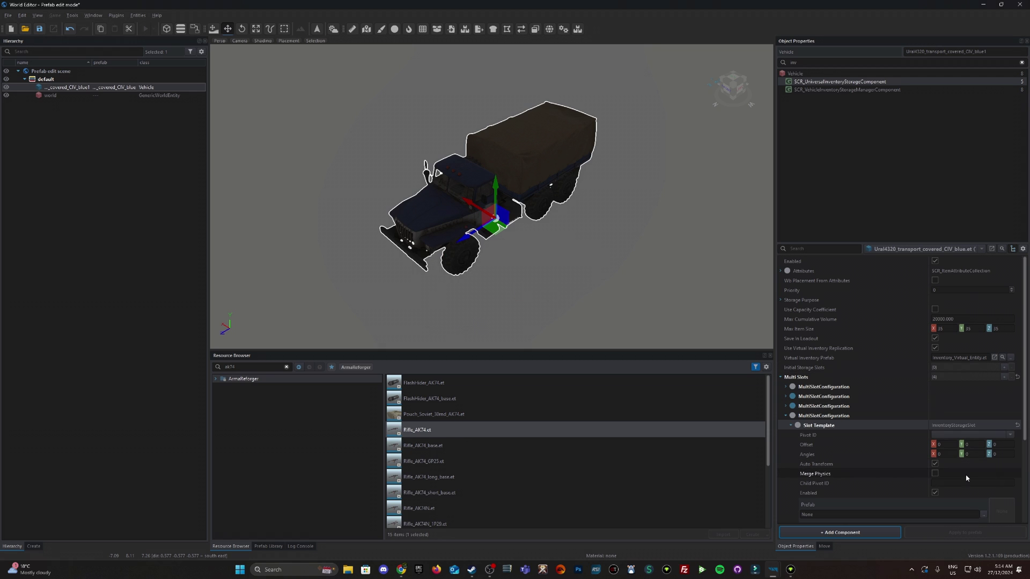
pyautogui.scroll(-3, 883, 443)
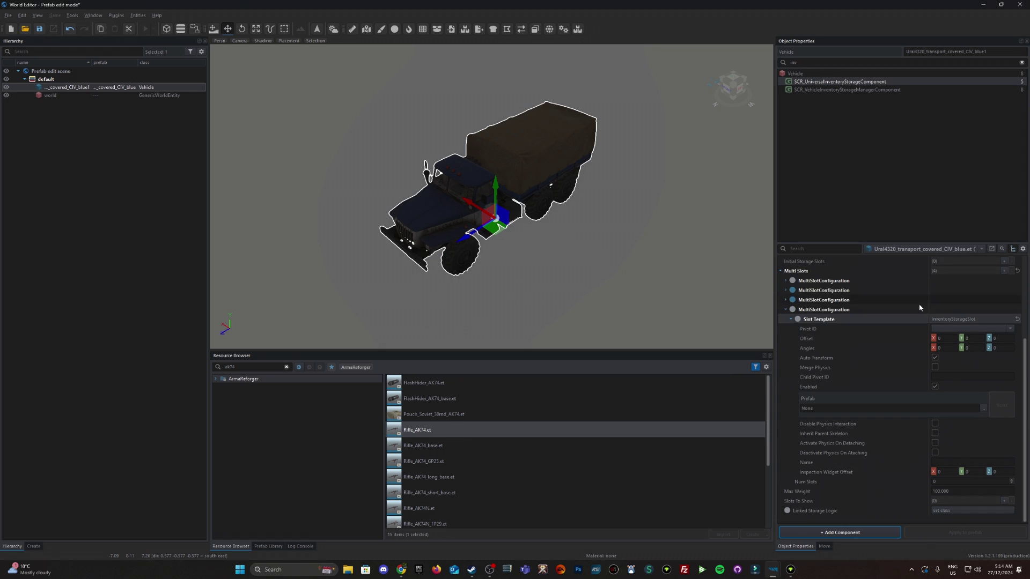
# Clear the search and browse the Resource Browser to Prefabs > Weapons > Handguns > PM
pyautogui.click(286, 368)
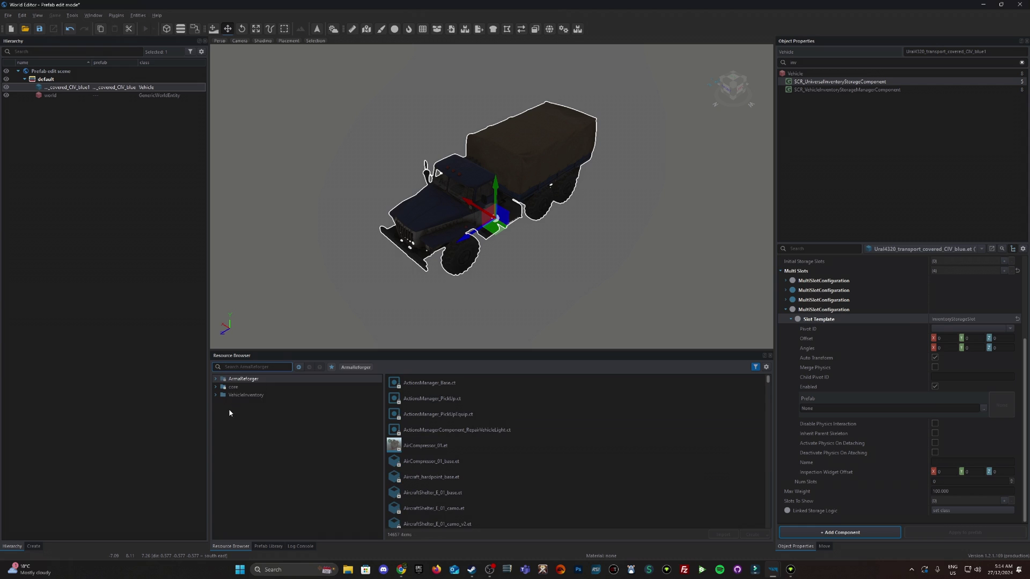
pyautogui.click(215, 378)
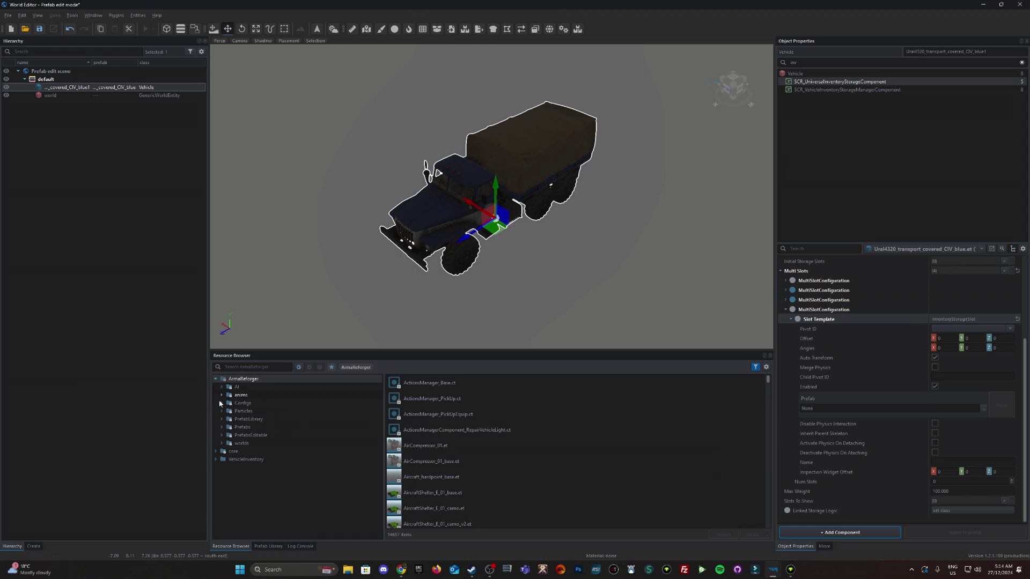
pyautogui.click(222, 427)
pyautogui.scroll(-7, 221, 428)
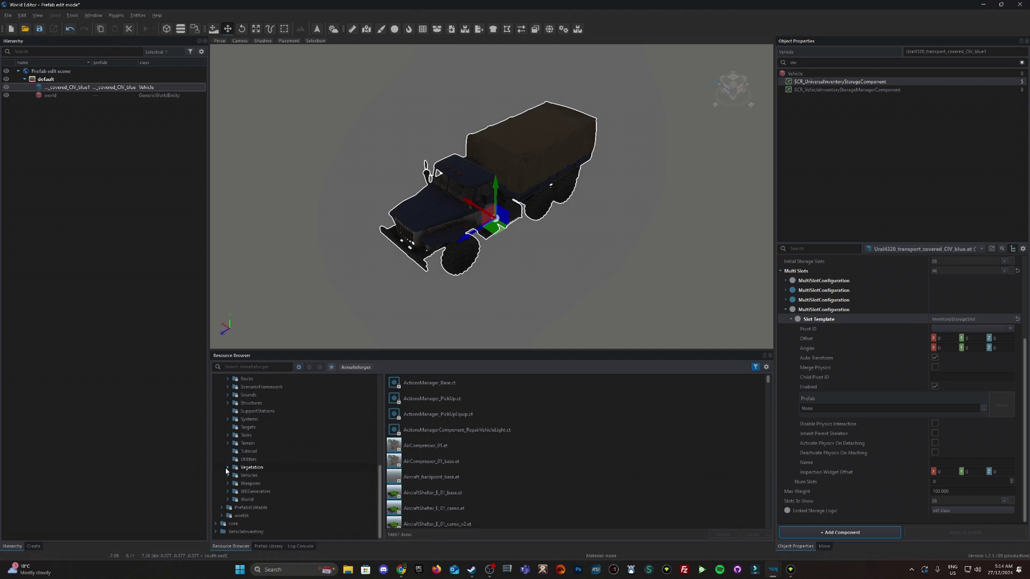
pyautogui.click(228, 483)
pyautogui.scroll(-4, 230, 482)
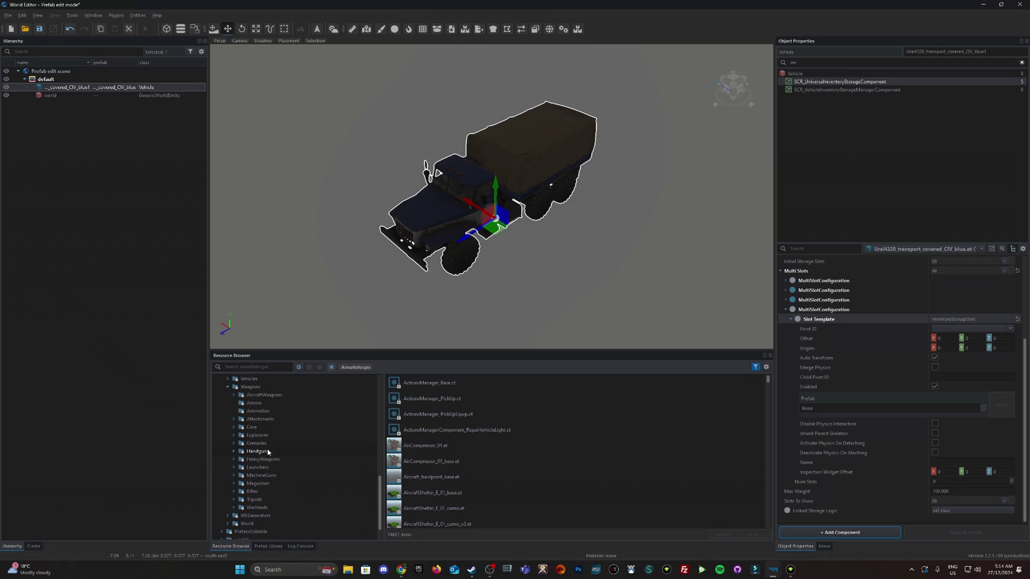
pyautogui.click(235, 451)
pyautogui.scroll(-3, 236, 452)
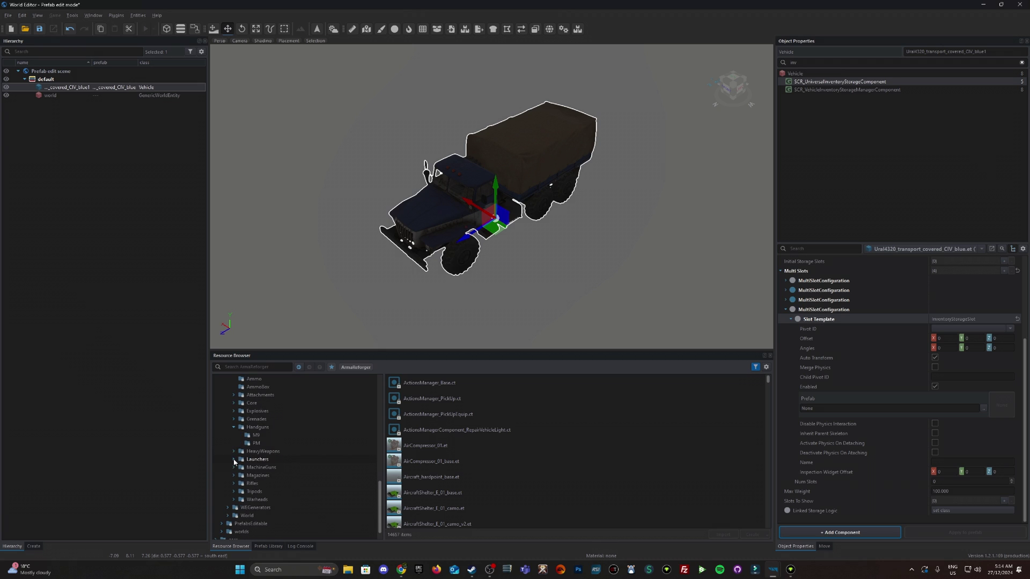
pyautogui.click(256, 443)
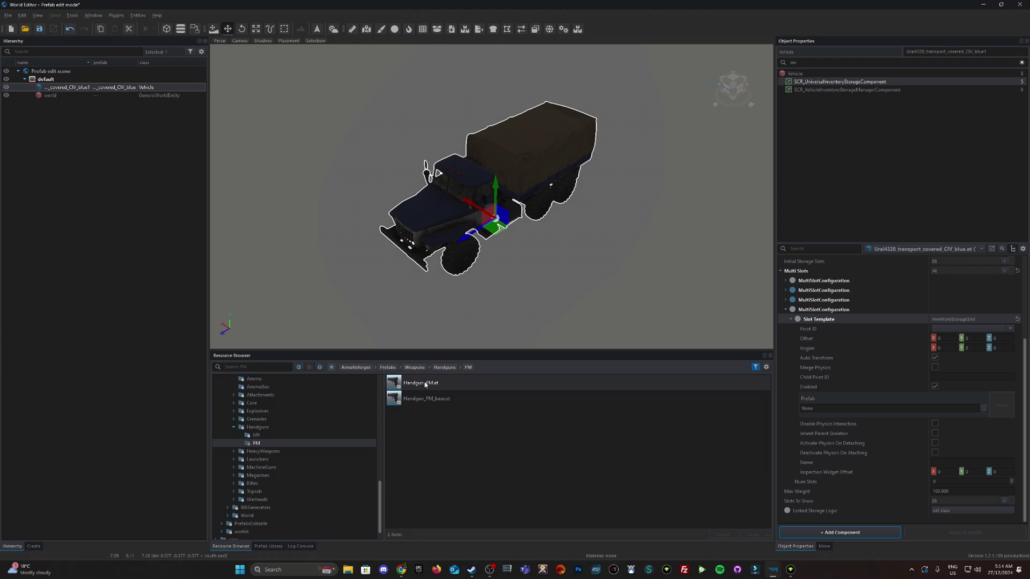
# Assign Handgun_PM.et to the fourth slot's Prefab and set Num Slots to 50
pyautogui.moveTo(425, 384); pyautogui.dragTo(835, 411)
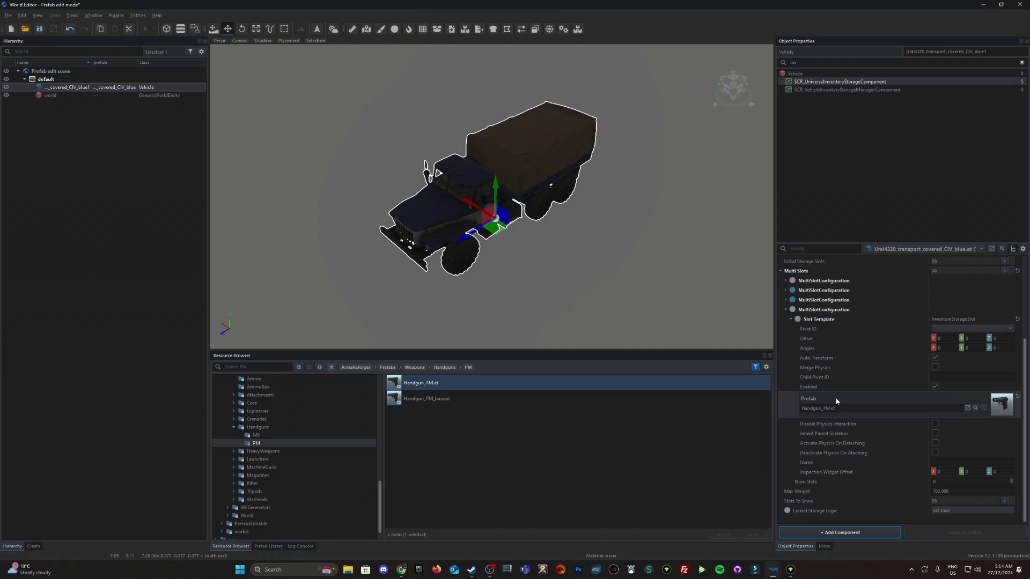
pyautogui.click(950, 482)
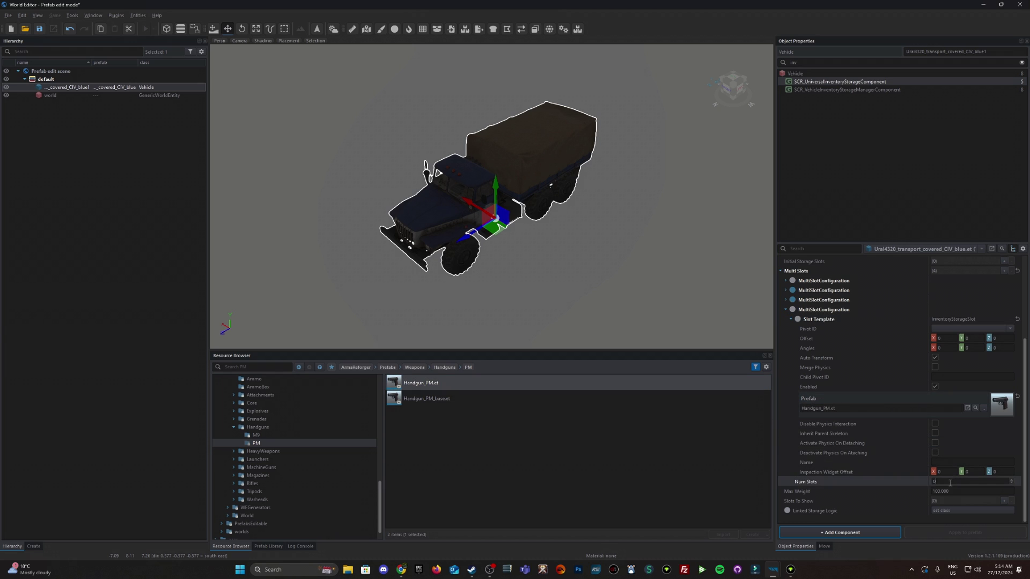
pyautogui.write('50')
pyautogui.press('Return')
# Save the truck prefab and load the recent GM_Arland.ent world
pyautogui.click(786, 310)
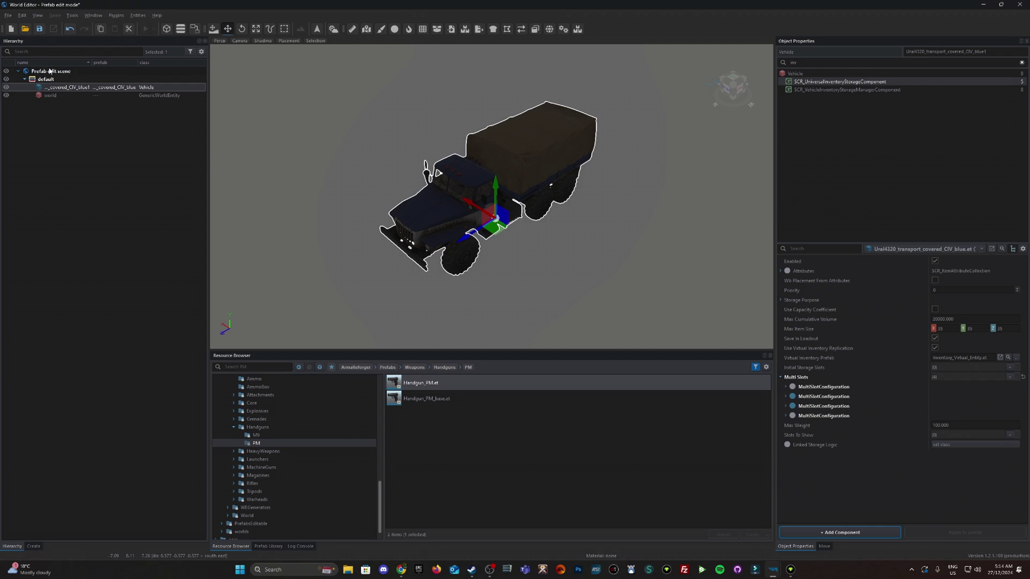
pyautogui.click(40, 29)
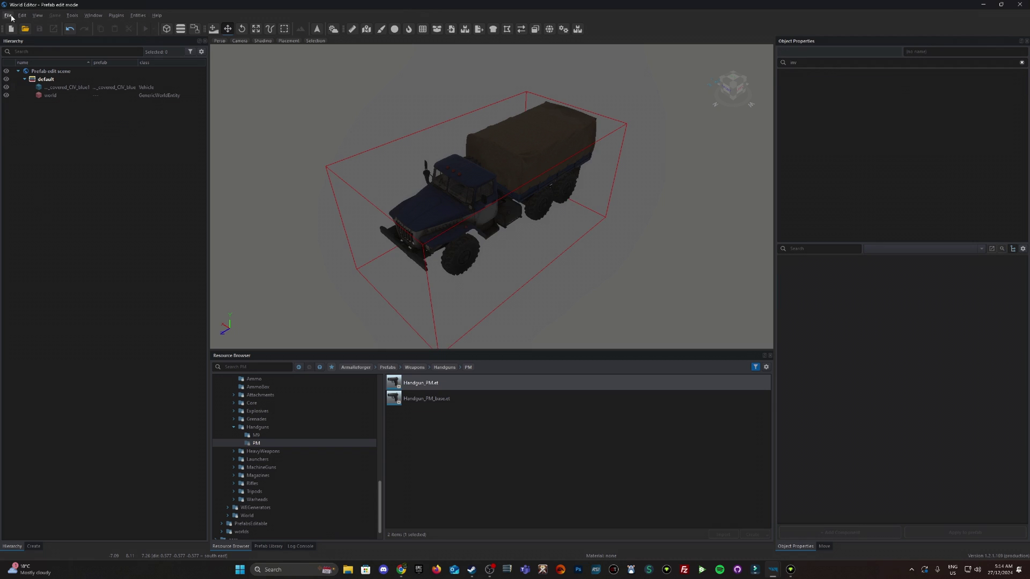
pyautogui.click(9, 16)
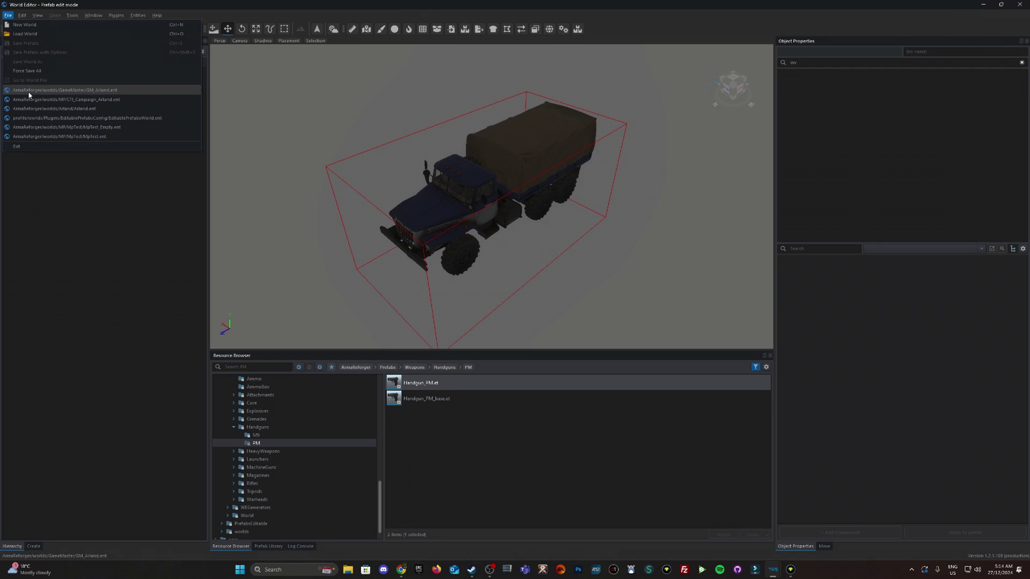
pyautogui.click(99, 91)
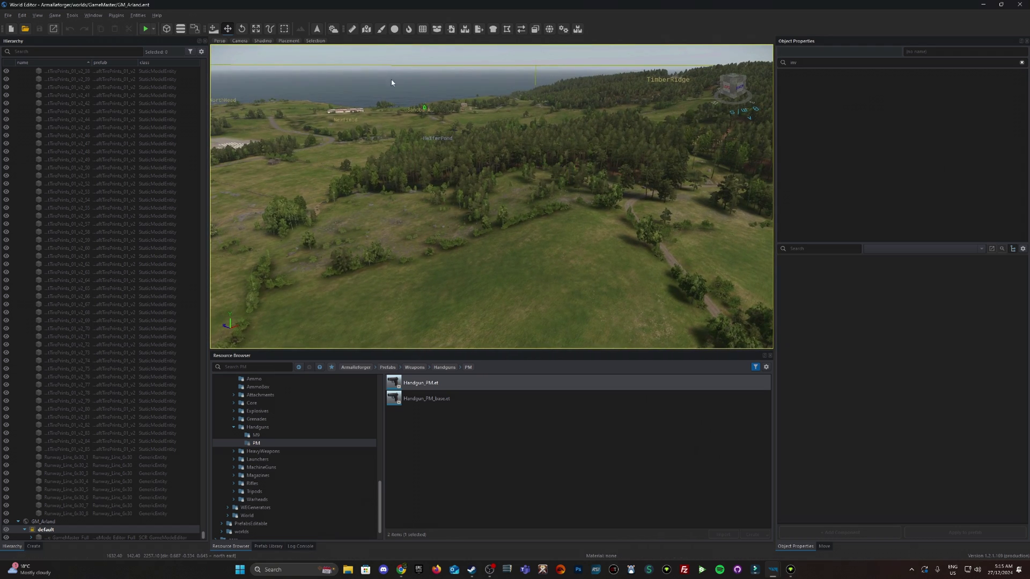
# Play GM_Arland and spawn the first soldier as the player on the grassy hillside
pyautogui.click(144, 30)
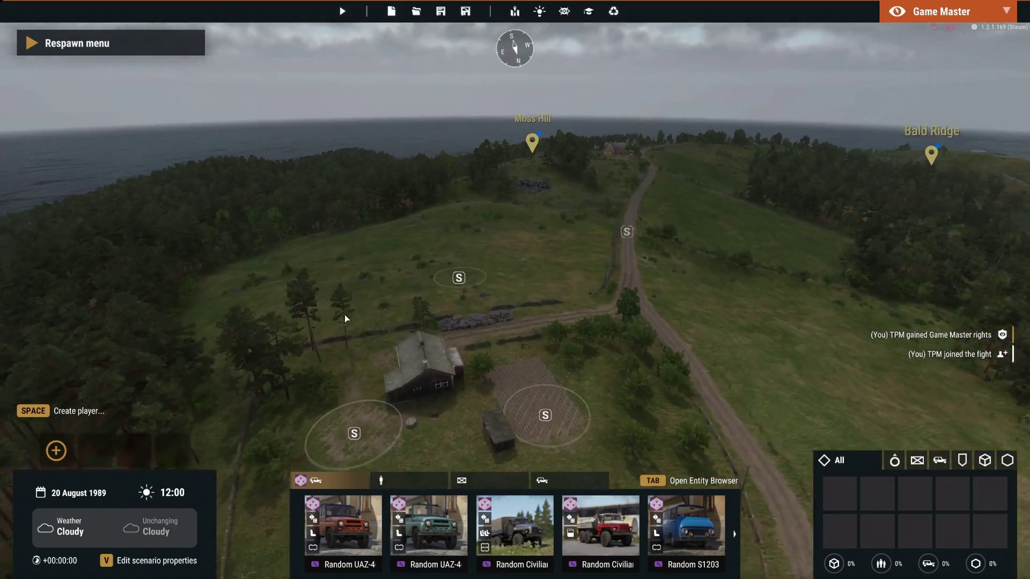
pyautogui.scroll(5, 332, 329)
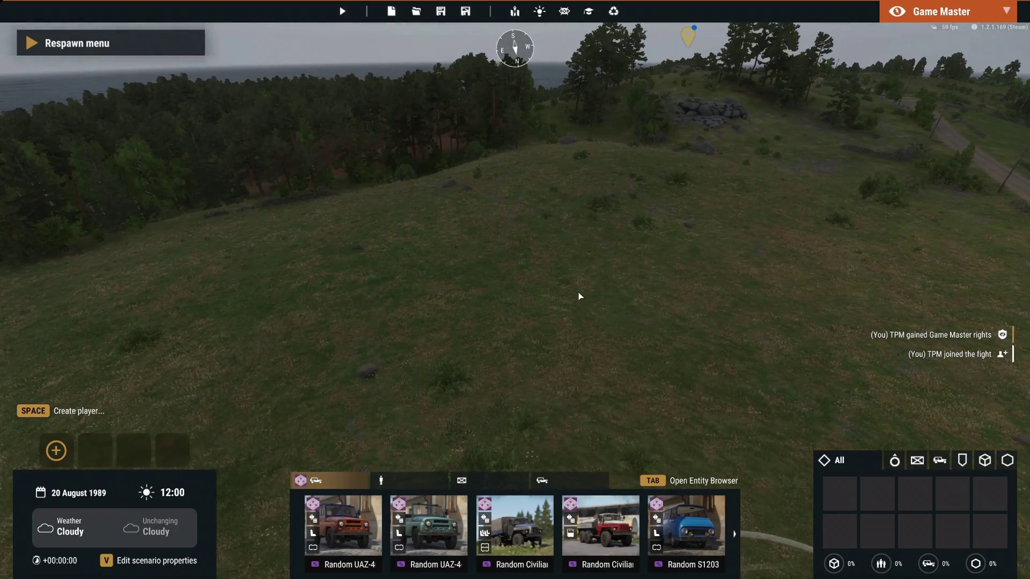
pyautogui.rightClick(581, 295)
pyautogui.click(606, 318)
pyautogui.click(112, 165)
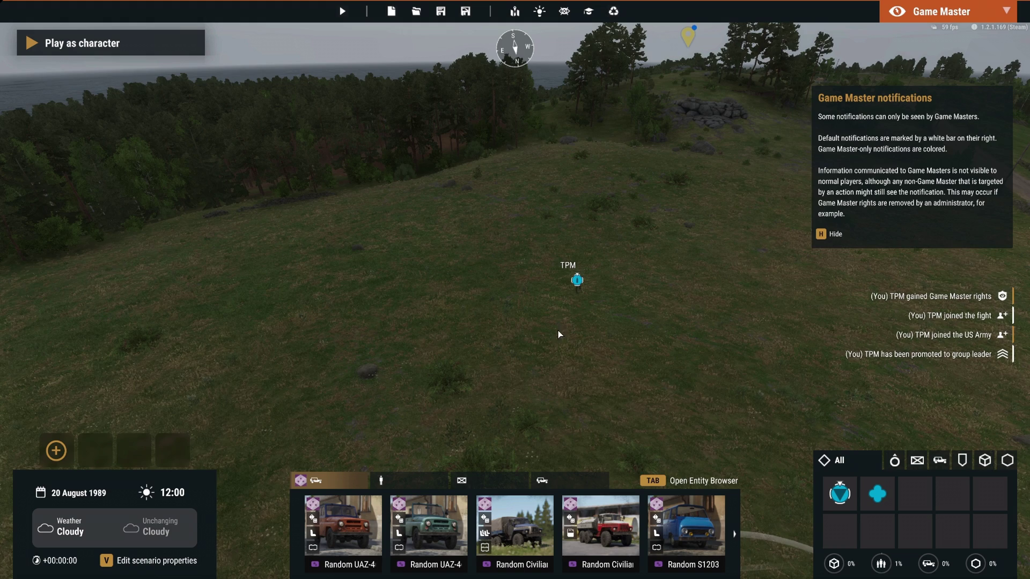
# From page 2 of the Entity Browser's Civilian vehicles, place a Ural-4320 Transport Truck beside the player
pyautogui.click(695, 484)
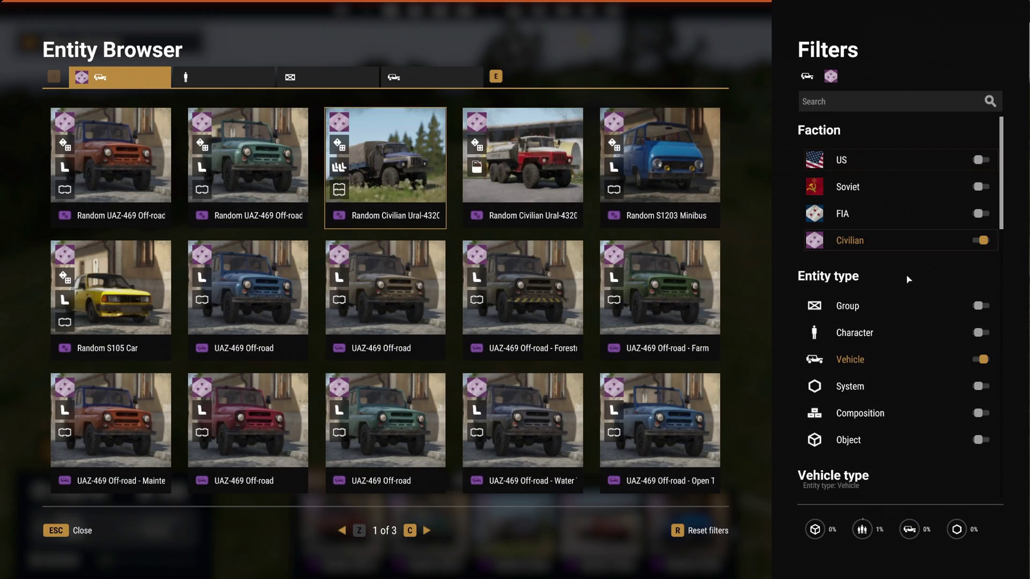
pyautogui.click(872, 246)
pyautogui.click(912, 244)
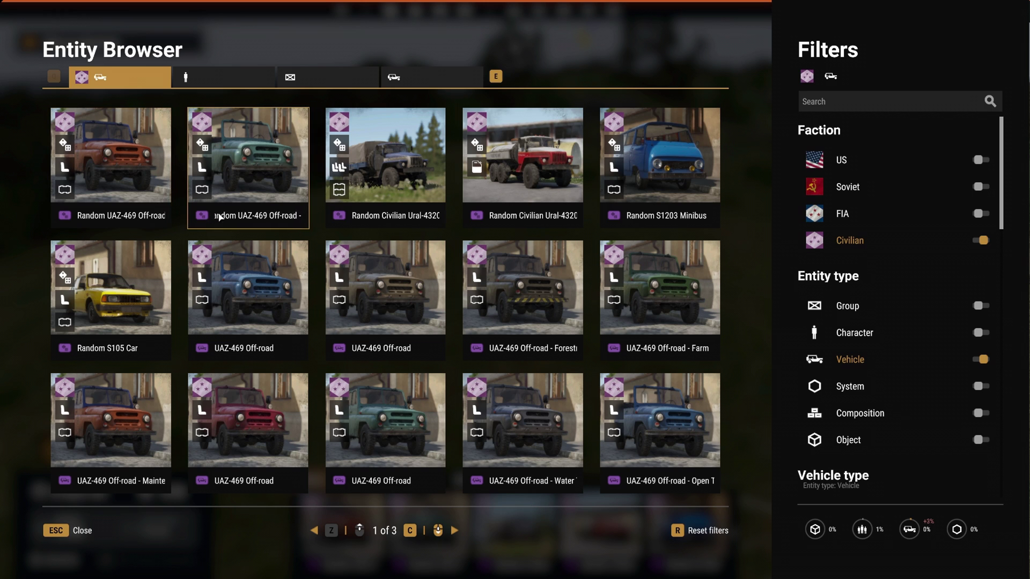
pyautogui.press('c')
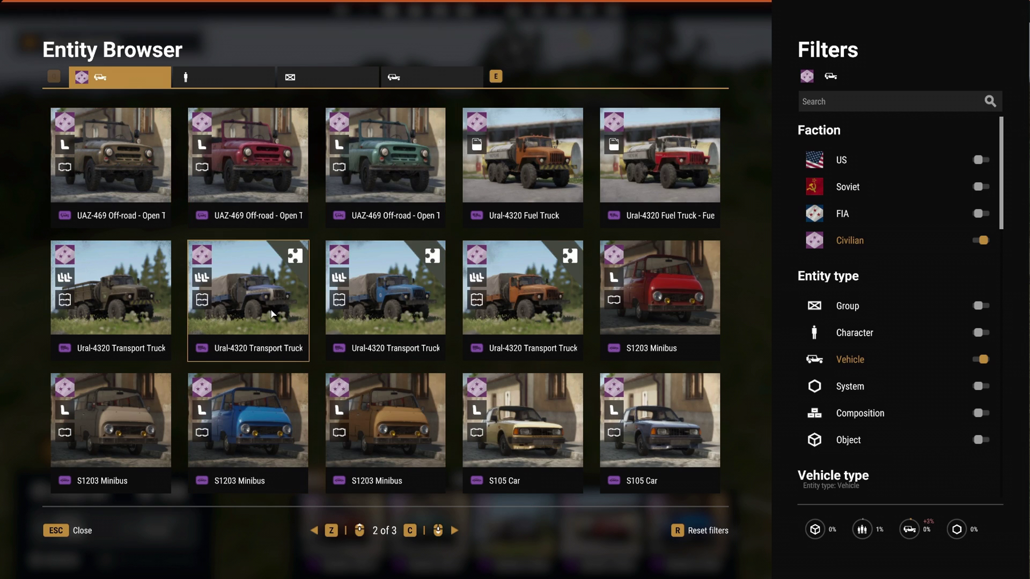
pyautogui.moveTo(270, 310); pyautogui.dragTo(477, 293)
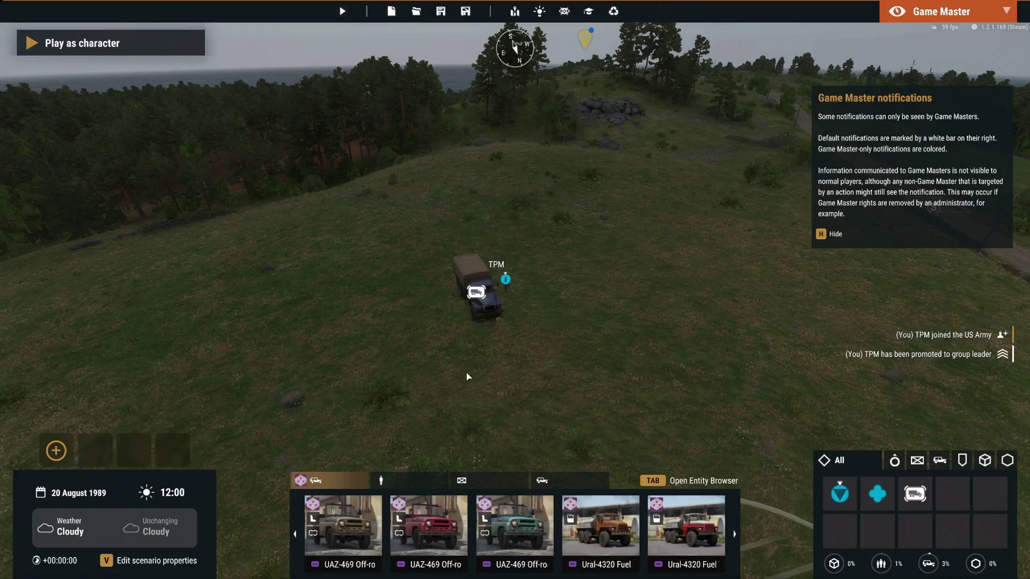
# Play as the character, walk to the Ural's tailgate and open its trunk to check the AK-74s, PM pistols and fuel can
pyautogui.click(85, 47)
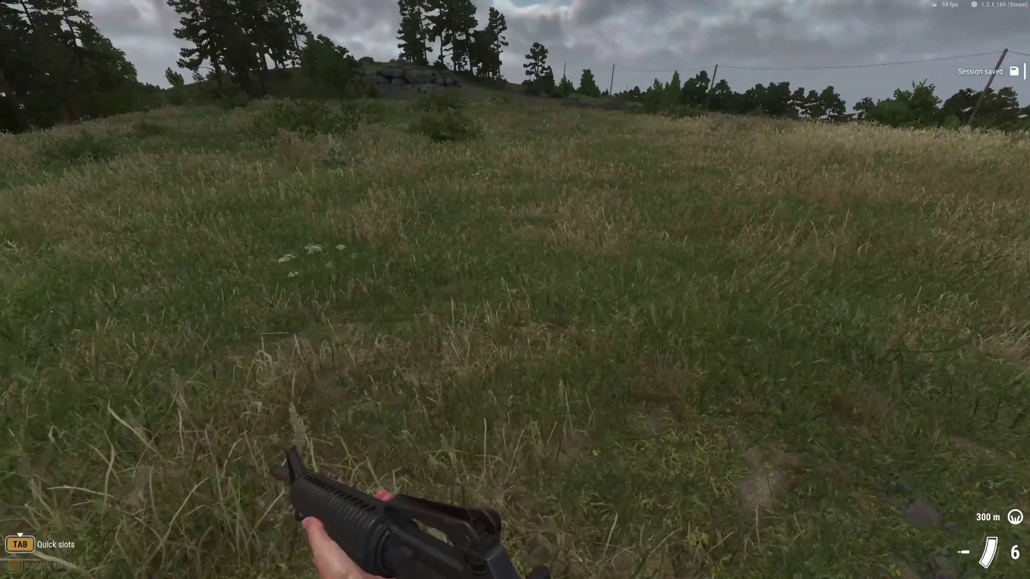
pyautogui.press('w')
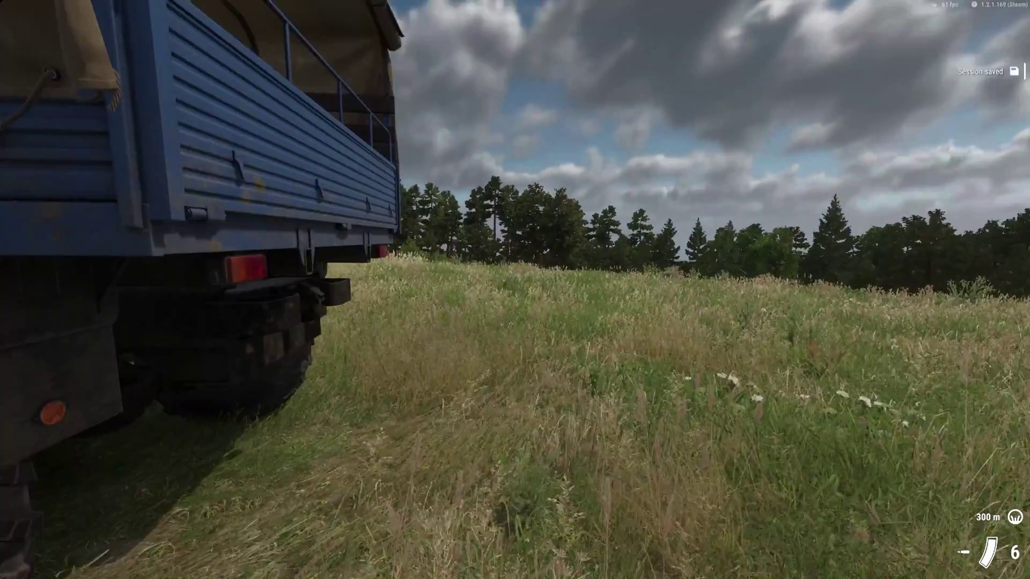
pyautogui.press('s')
pyautogui.press('f')
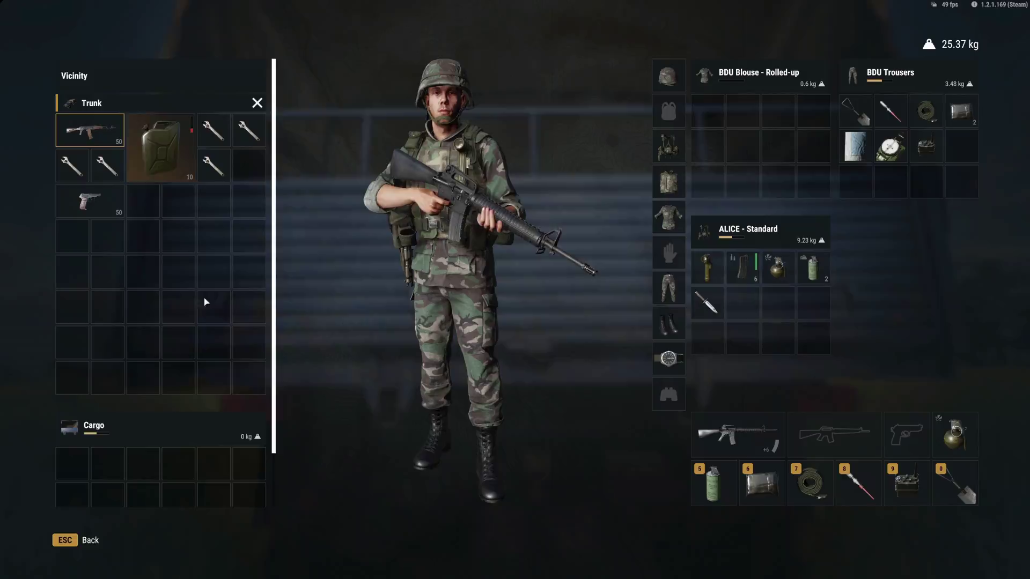
# Close the trunk inventory and step back to view the blue Ural truck from the side
pyautogui.press('Escape')
pyautogui.press('s')
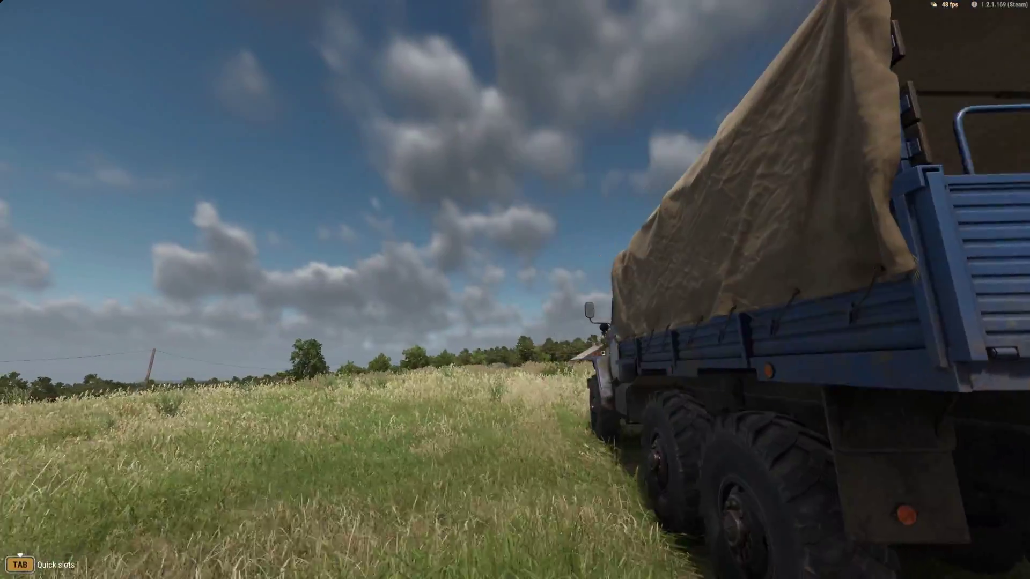